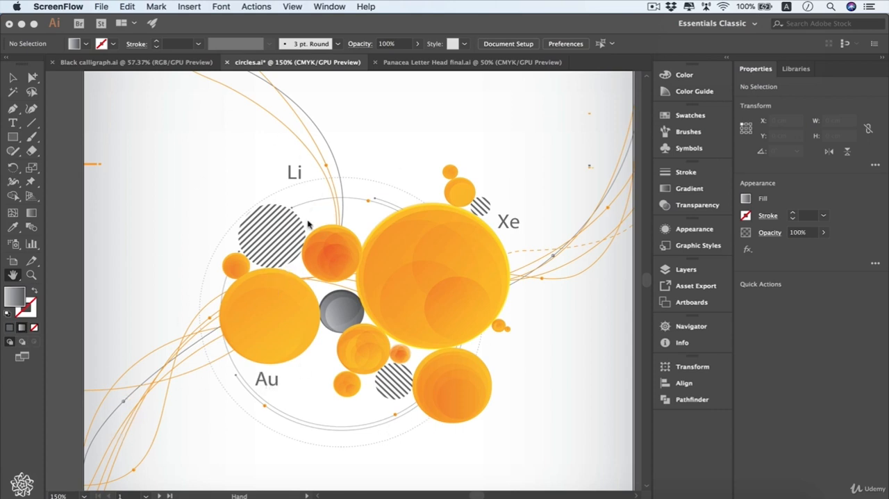
- Examine the overlapping circles of the circles.ai artwork up close and as a whole composition
{"action": "left_click", "coordinate": [419, 290]}
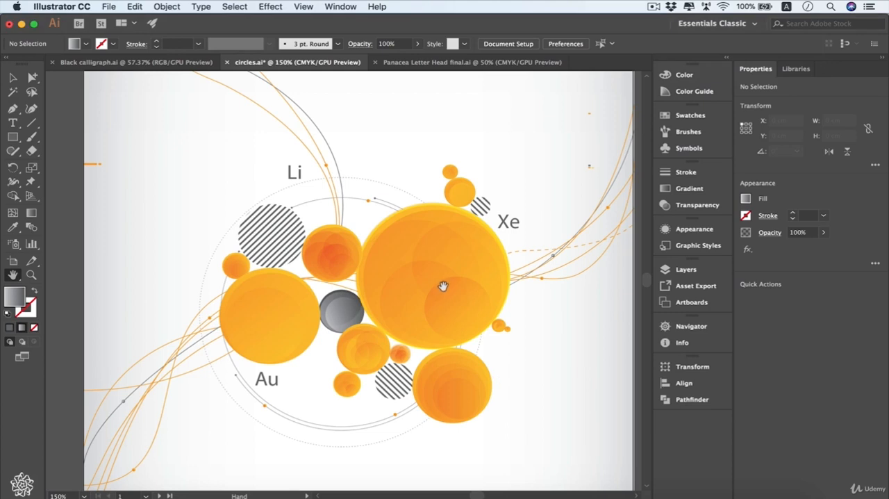
{"action": "scroll", "coordinate": [443, 286], "scroll_direction": "up", "scroll_amount": 8}
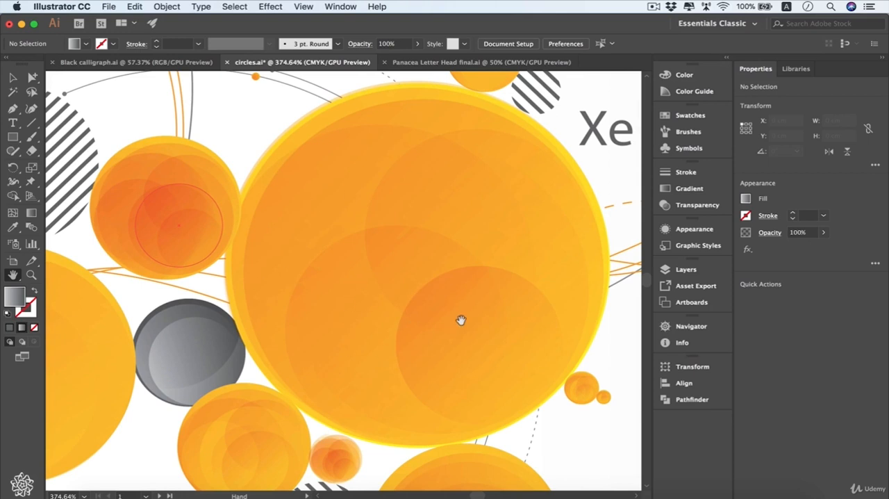
{"action": "scroll", "coordinate": [460, 320], "scroll_direction": "down", "scroll_amount": 5}
{"action": "scroll", "coordinate": [460, 319], "scroll_direction": "left", "scroll_amount": 4}
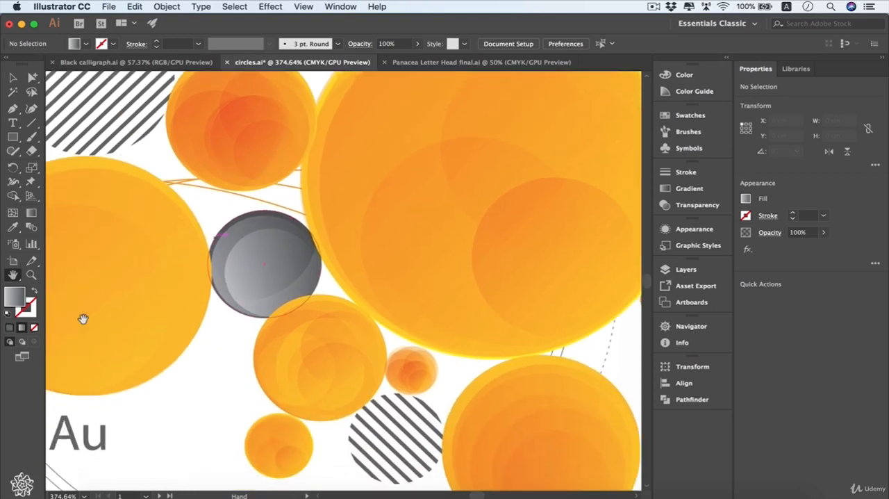
{"action": "scroll", "coordinate": [84, 318], "scroll_direction": "down", "scroll_amount": 10}
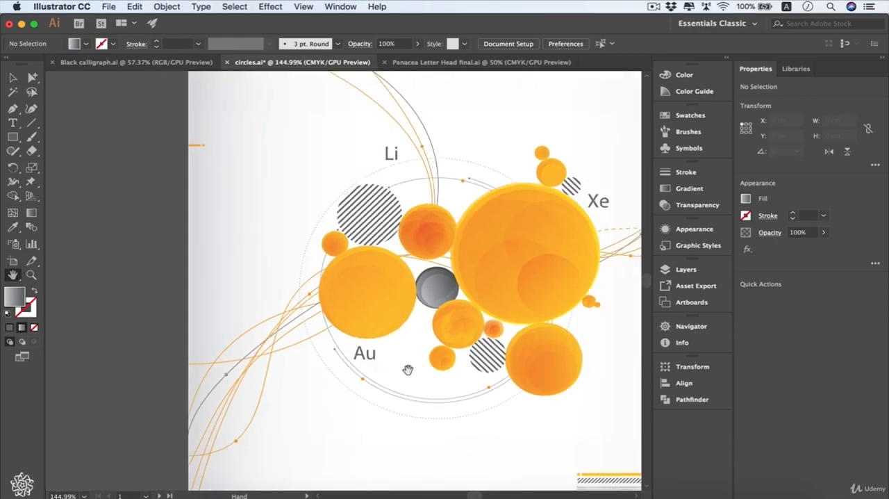
{"action": "scroll", "coordinate": [408, 369], "scroll_direction": "up", "scroll_amount": 3}
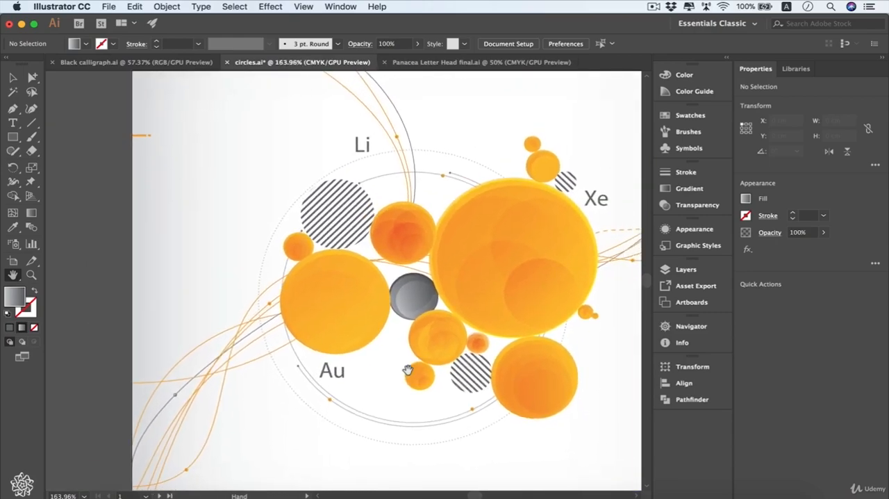
- Ungroup the large orange circle cluster and select individual circles inside it
{"action": "key", "text": "v"}
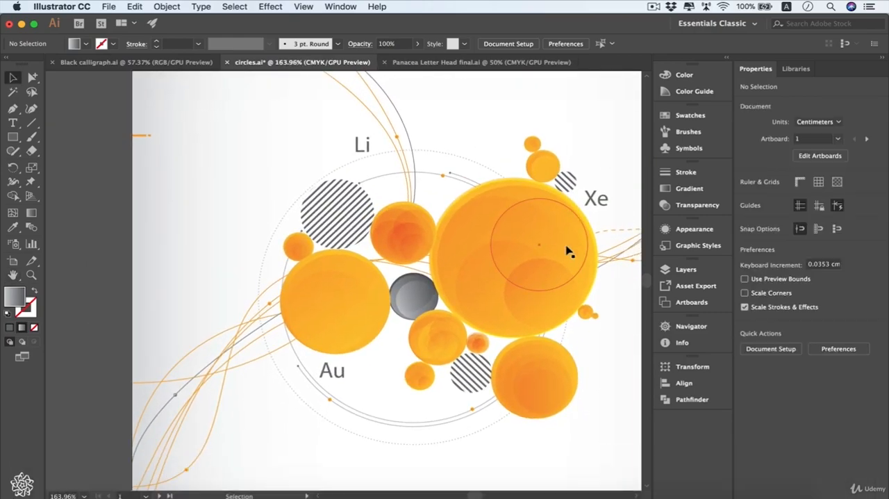
{"action": "left_click", "coordinate": [567, 250]}
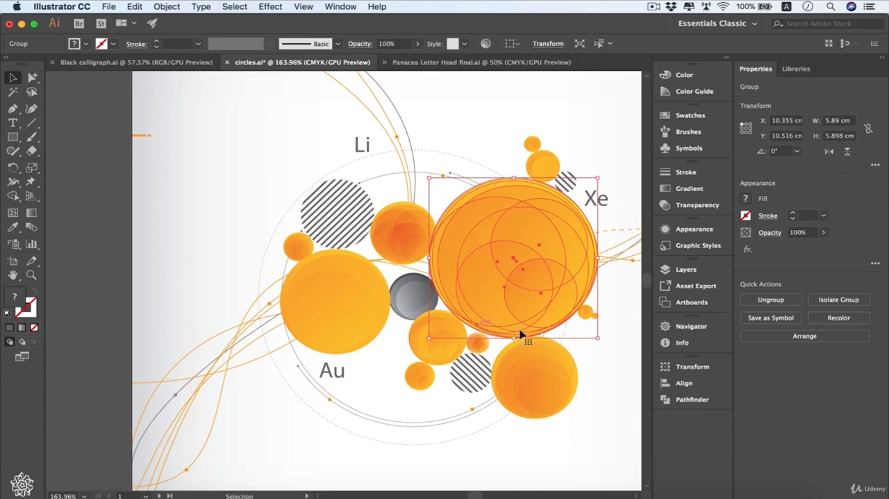
{"action": "right_click", "coordinate": [544, 235]}
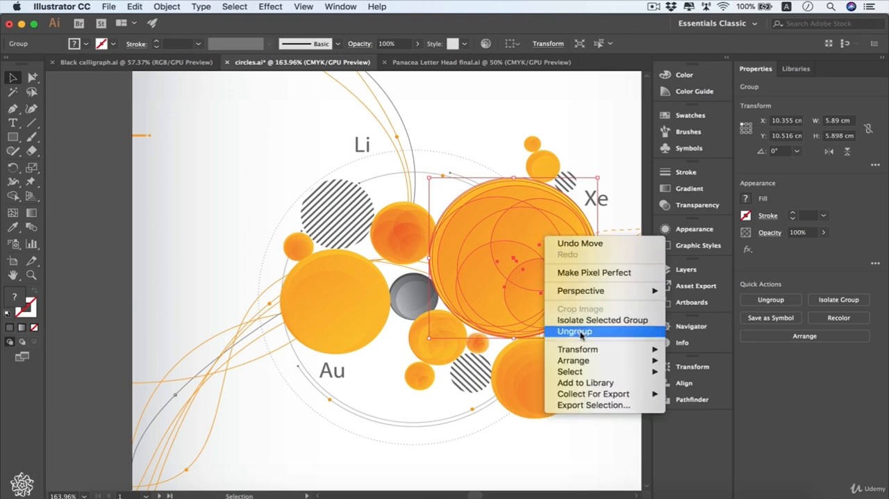
{"action": "left_click", "coordinate": [580, 332]}
{"action": "left_click", "coordinate": [538, 234]}
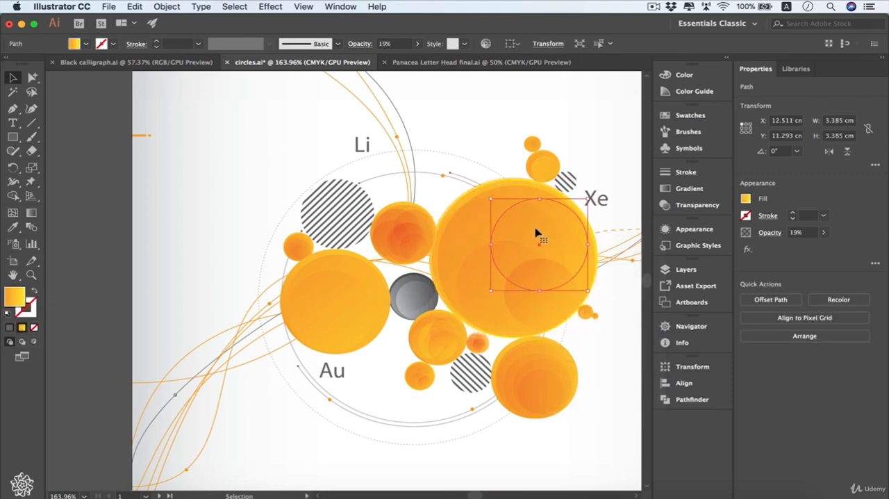
{"action": "left_click", "coordinate": [476, 240]}
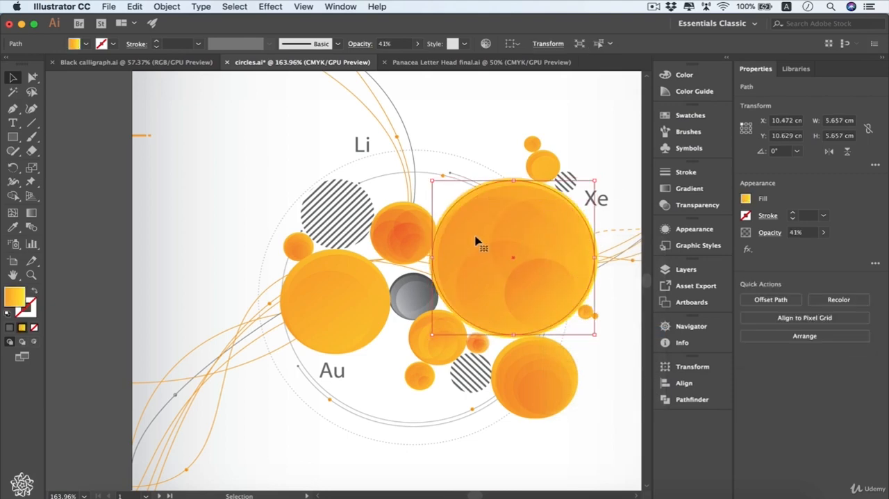
- Move three translucent circles out of the large orange circle, and undo the moves
{"action": "left_click_drag", "start_coordinate": [486, 290], "coordinate": [613, 352]}
{"action": "left_click_drag", "start_coordinate": [529, 299], "coordinate": [487, 384]}
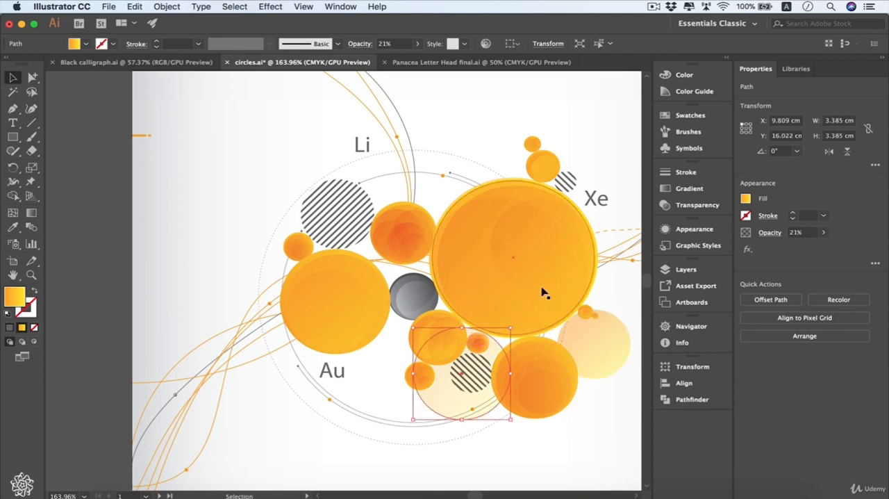
{"action": "left_click_drag", "start_coordinate": [562, 270], "coordinate": [623, 272]}
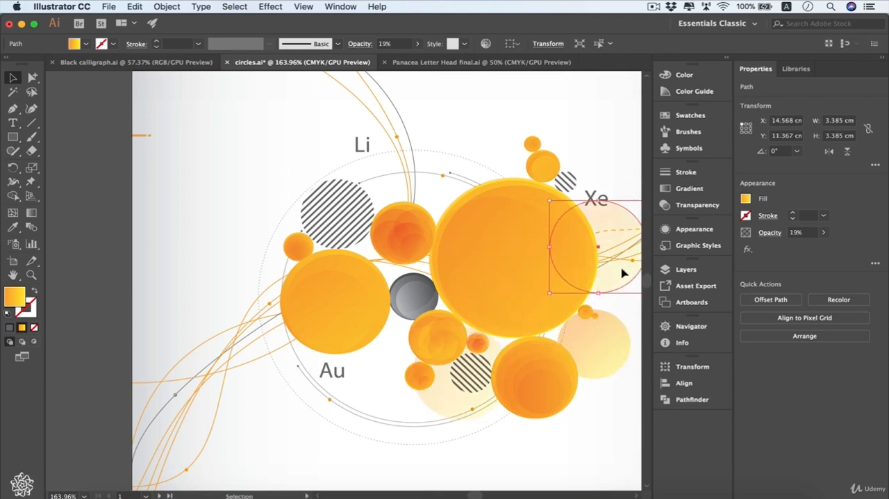
{"action": "key", "text": "super+z"}
{"action": "key", "text": "super+z"}
{"action": "key", "text": "super+z"}
- Move the grouped large orange circle as one object slightly up and to the left
{"action": "left_click", "coordinate": [514, 235]}
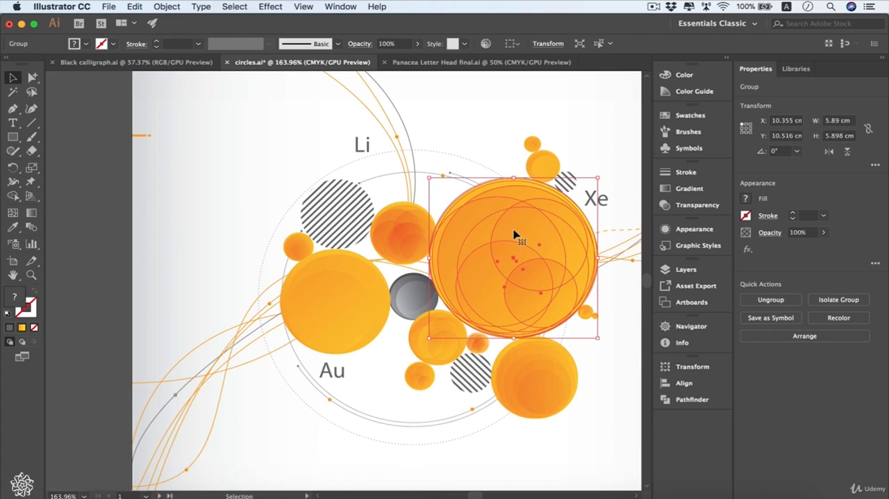
{"action": "left_click_drag", "start_coordinate": [514, 235], "coordinate": [554, 251]}
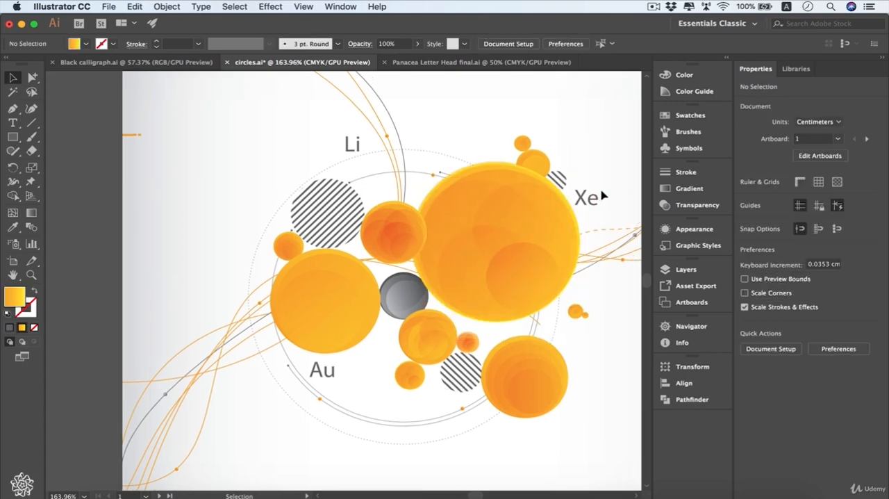
- Move the row of sample shapes from above the artboard onto the artboard's upper area
{"action": "scroll", "coordinate": [602, 195], "scroll_direction": "up", "scroll_amount": 10}
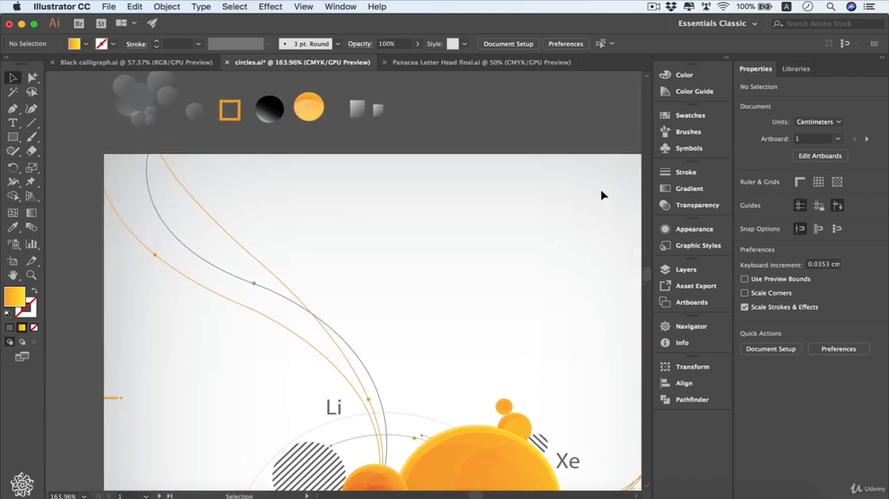
{"action": "scroll", "coordinate": [396, 79], "scroll_direction": "up", "scroll_amount": 1}
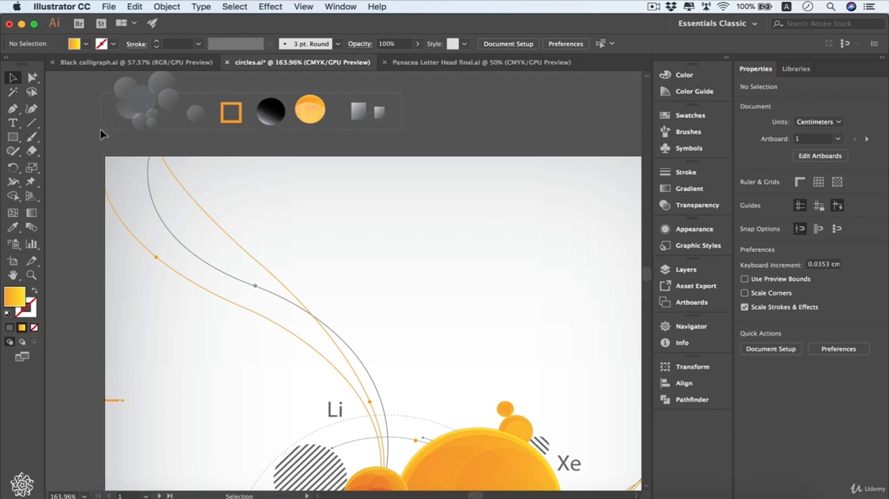
{"action": "key", "text": "super+a"}
{"action": "left_click_drag", "start_coordinate": [177, 91], "coordinate": [363, 228]}
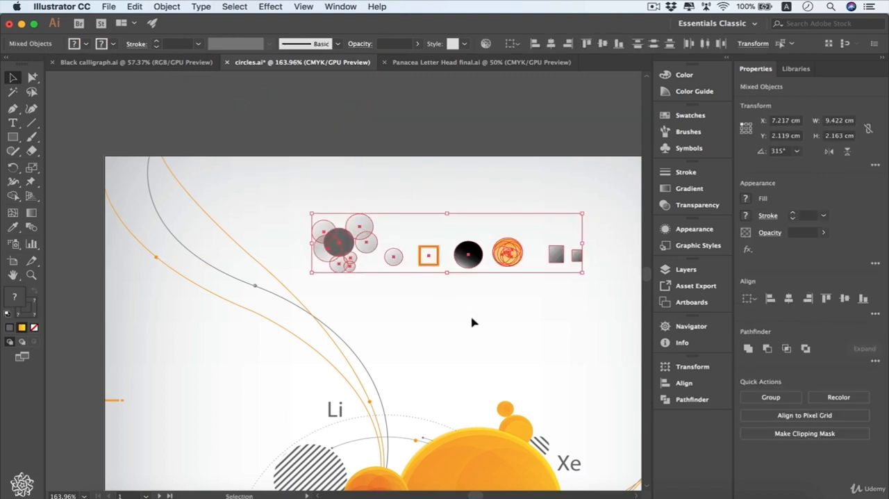
- Select the black gradient circle and the orange outlined square in turn to inspect their fill and stroke
{"action": "scroll", "coordinate": [472, 322], "scroll_direction": "right", "scroll_amount": 2}
{"action": "scroll", "coordinate": [472, 321], "scroll_direction": "down", "scroll_amount": 1}
{"action": "left_click", "coordinate": [473, 321]}
{"action": "scroll", "coordinate": [430, 221], "scroll_direction": "up", "scroll_amount": 5}
{"action": "left_click", "coordinate": [389, 230]}
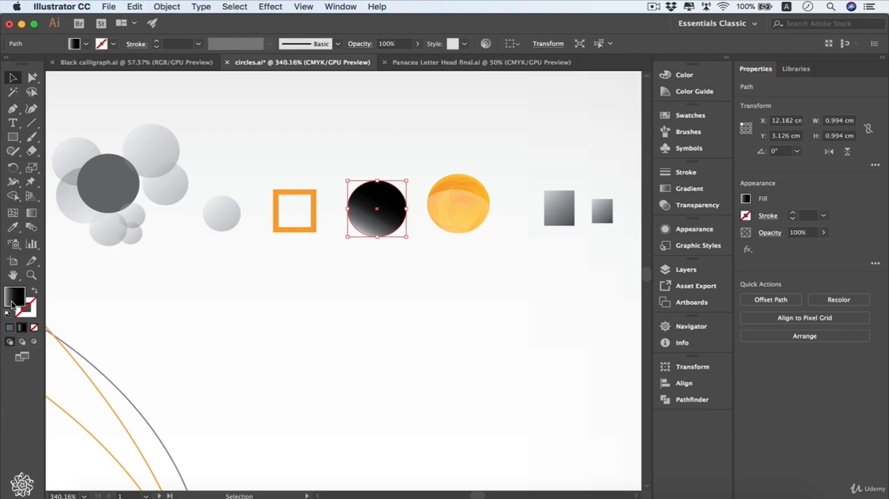
{"action": "left_click_drag", "start_coordinate": [317, 235], "coordinate": [308, 245]}
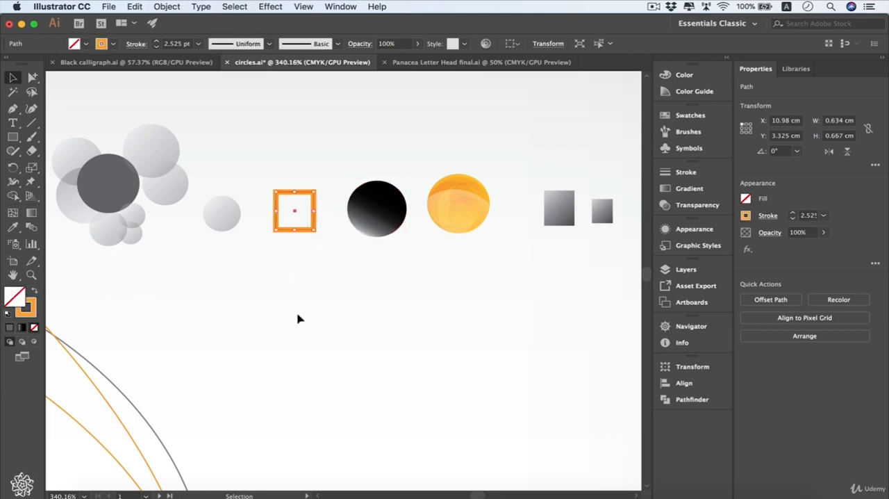
- Select all pieces of the orange sample circle and inspect their paths in Outline view, returning to Preview
{"action": "left_click", "coordinate": [478, 204]}
{"action": "left_click", "coordinate": [500, 194]}
{"action": "left_click", "coordinate": [466, 216]}
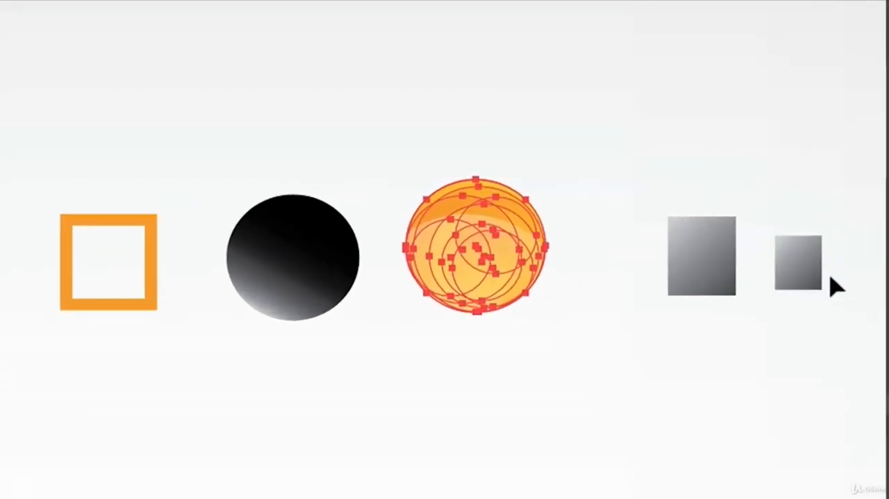
{"action": "key", "text": "super+y"}
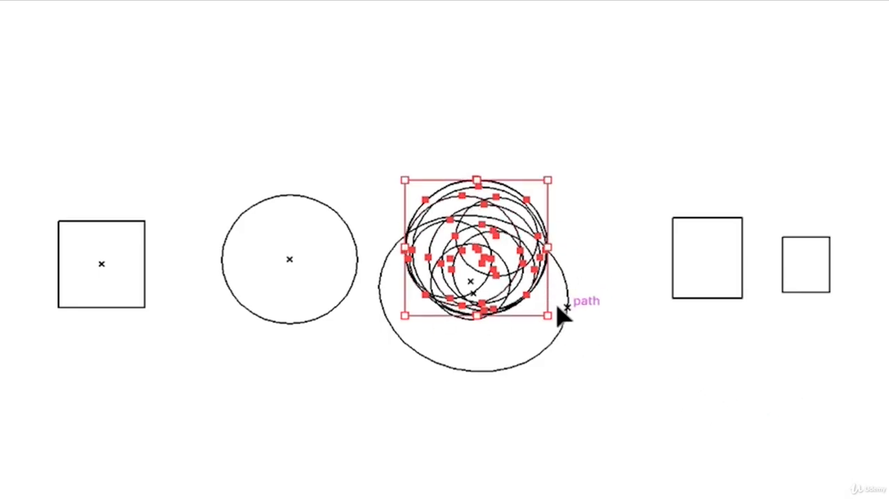
{"action": "key", "text": "a"}
{"action": "key", "text": "super+y"}
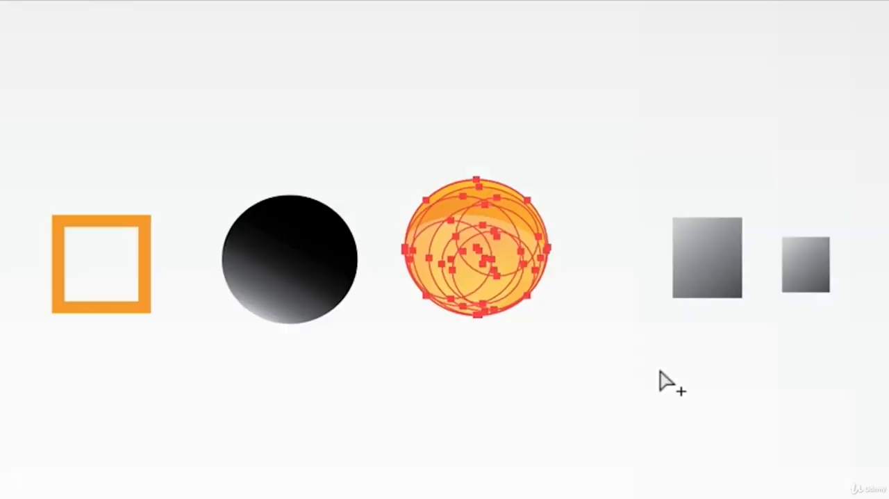
{"action": "key", "text": "v"}
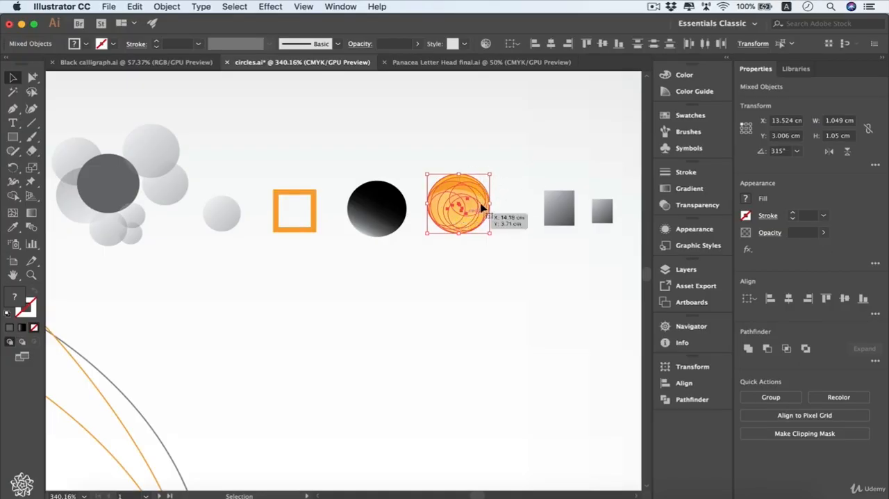
- Move several pieces of the ungrouped orange sample circle apart, and undo the moves
{"action": "left_click", "coordinate": [507, 184]}
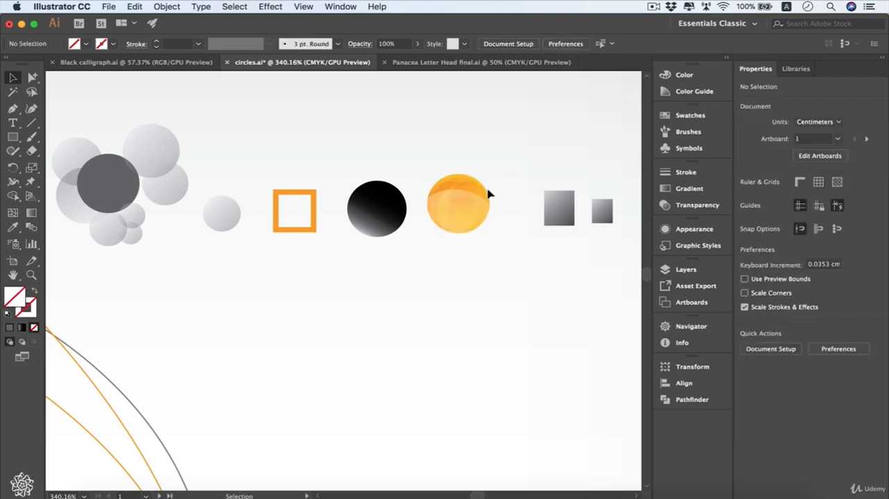
{"action": "left_click", "coordinate": [455, 217]}
{"action": "left_click", "coordinate": [472, 190]}
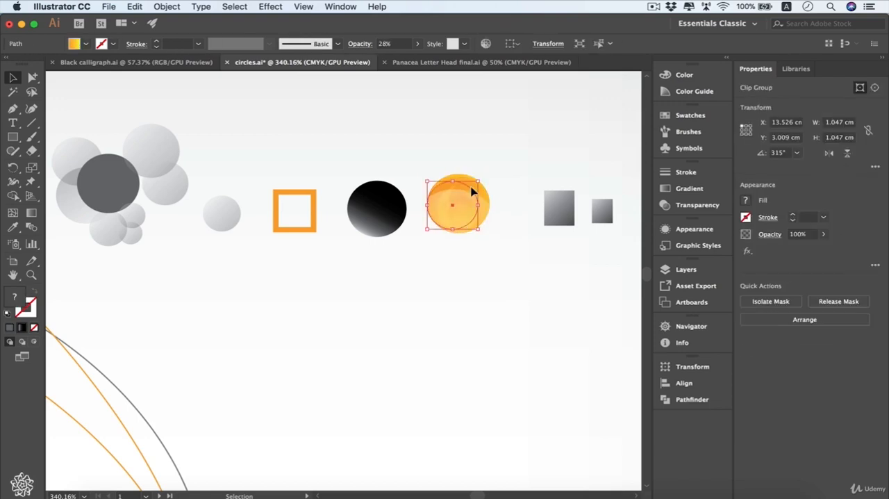
{"action": "left_click_drag", "start_coordinate": [448, 191], "coordinate": [524, 169]}
{"action": "left_click_drag", "start_coordinate": [452, 214], "coordinate": [430, 235]}
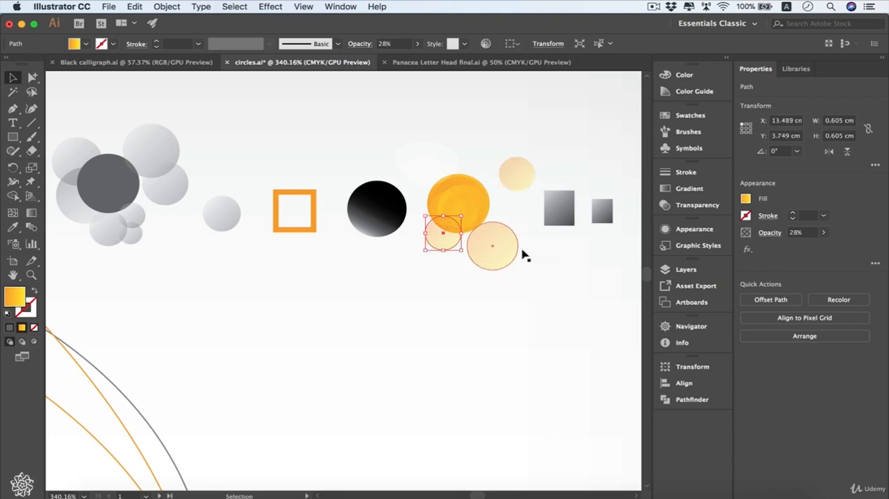
{"action": "key", "text": "super+z"}
{"action": "key", "text": "super+z"}
{"action": "key", "text": "super+z"}
{"action": "key", "text": "super+z"}
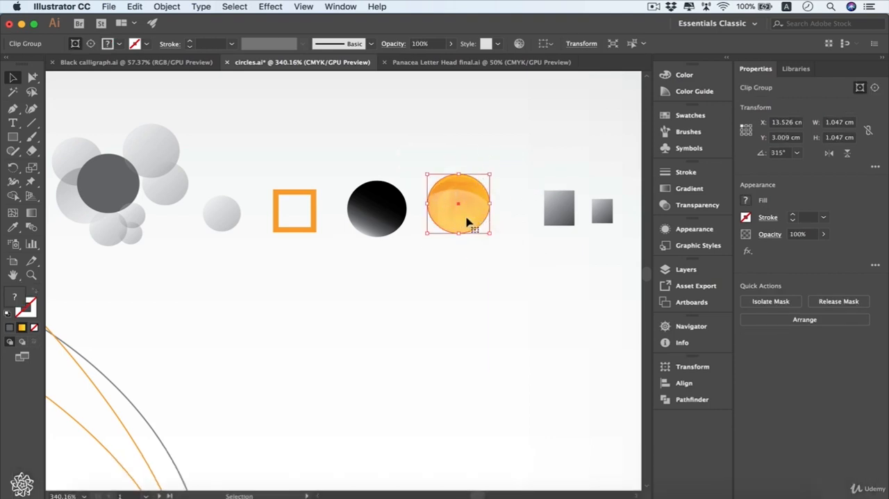
- Group all the overlapping pieces of the orange sample circle
{"action": "key", "text": "alt+super+7"}
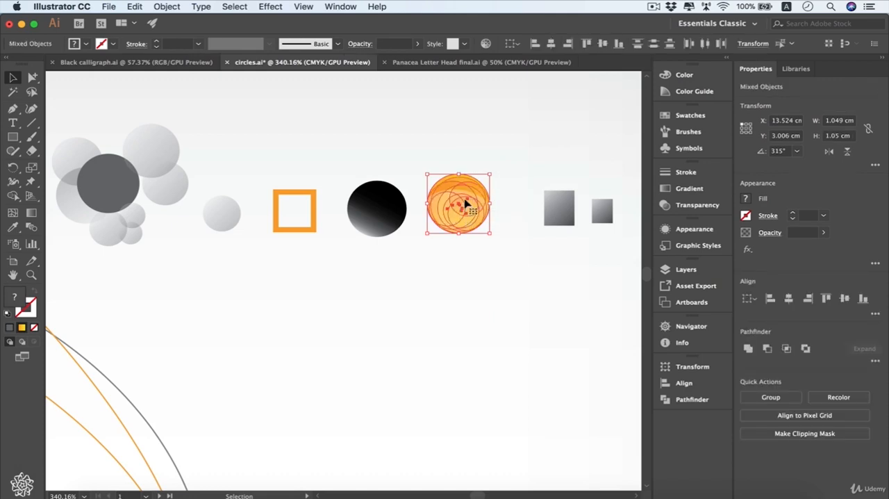
{"action": "right_click", "coordinate": [464, 197]}
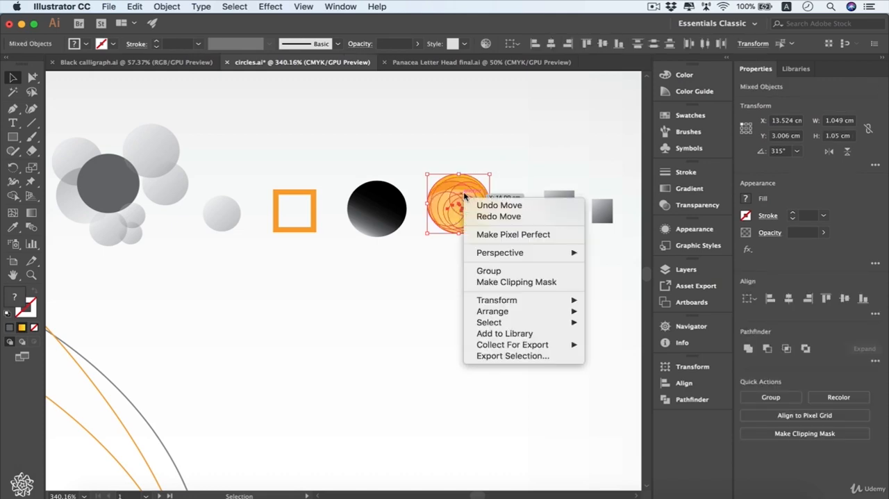
{"action": "left_click", "coordinate": [514, 271]}
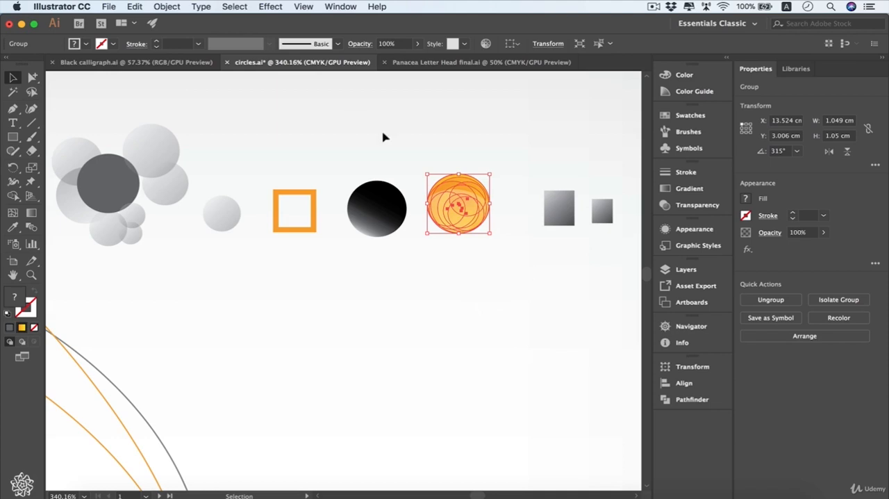
{"action": "left_click", "coordinate": [166, 7]}
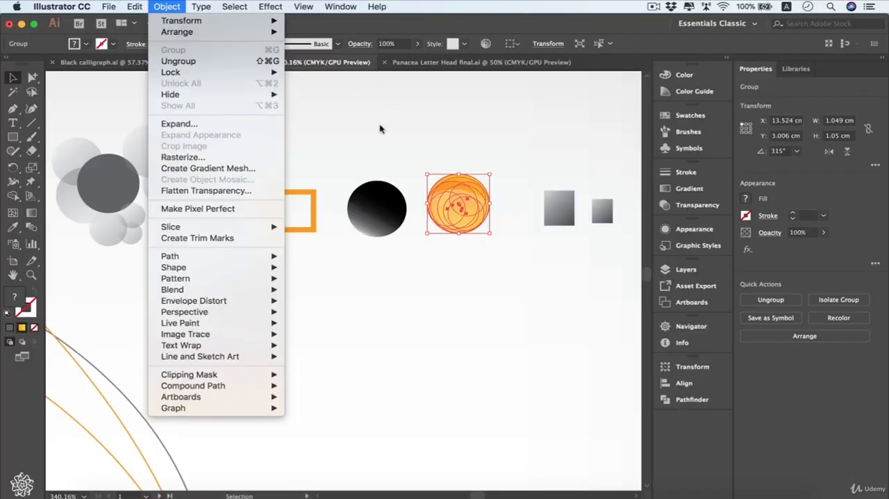
{"action": "left_click", "coordinate": [379, 128]}
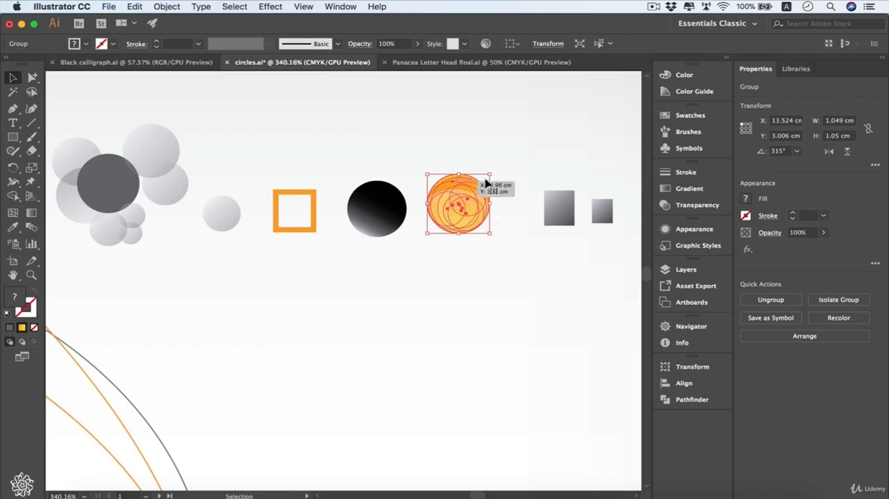
- Enter isolation mode for the orange sample circle's group and select the clip group inside it
{"action": "left_click", "coordinate": [507, 197]}
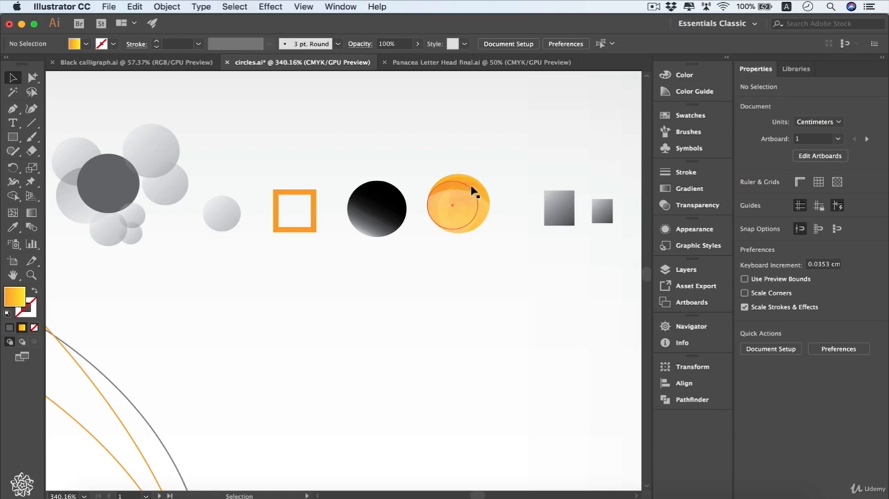
{"action": "double_click", "coordinate": [472, 191]}
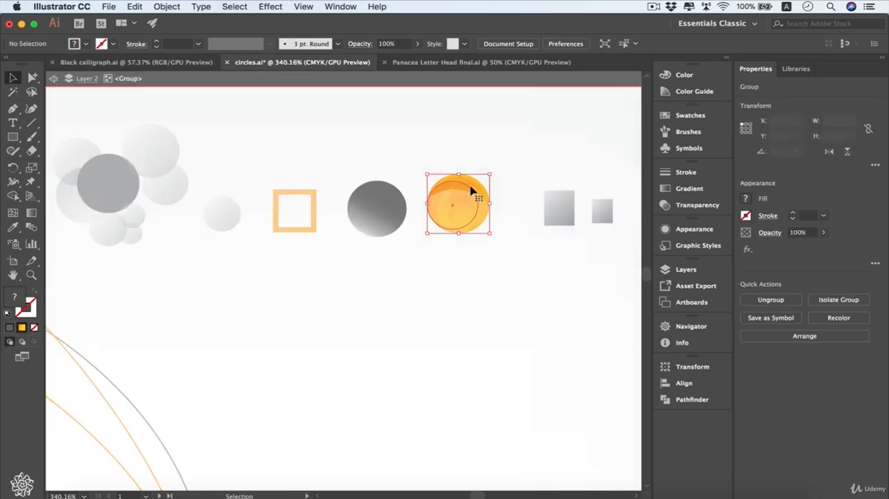
{"action": "left_click", "coordinate": [434, 224]}
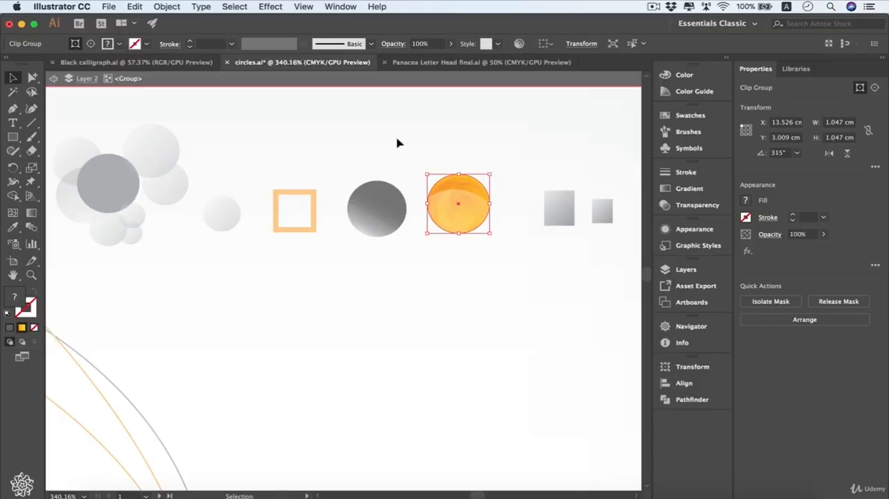
- Try moving an inner circle and the clip group within the isolated orange circle, and undo the moves
{"action": "left_click_drag", "start_coordinate": [397, 143], "coordinate": [212, 229]}
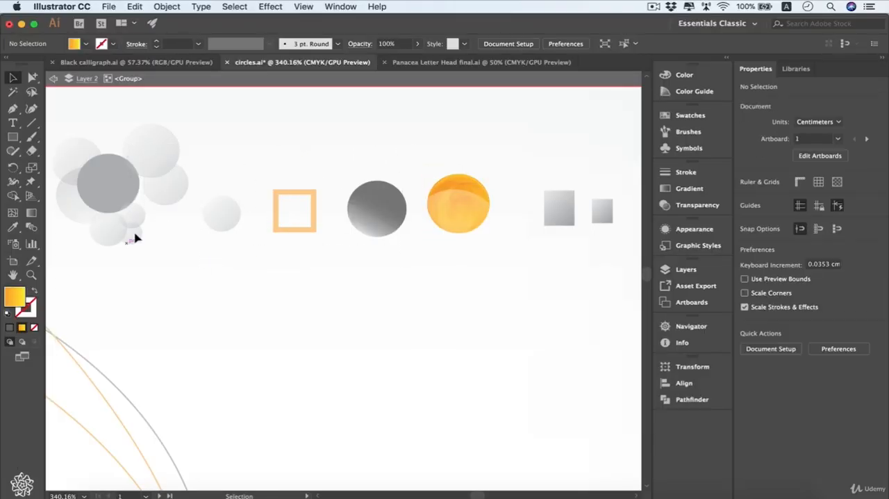
{"action": "left_click", "coordinate": [473, 217]}
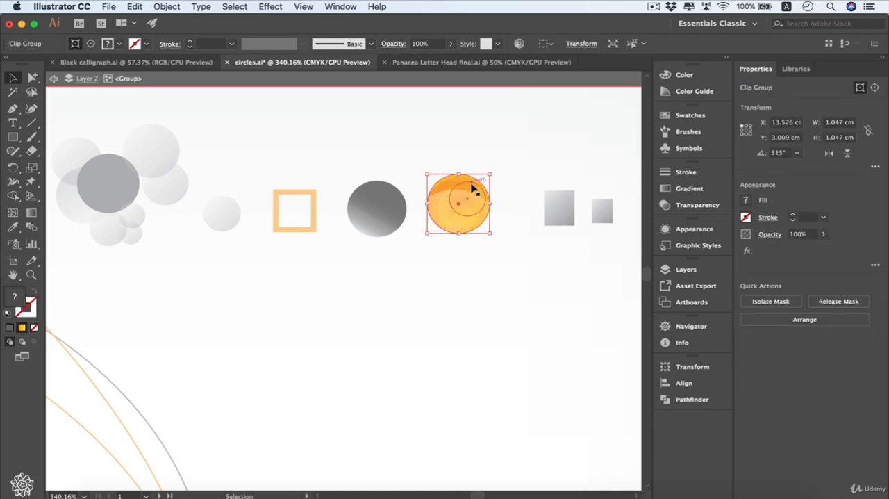
{"action": "mouse_move", "coordinate": [472, 190]}
{"action": "left_mouse_down"}
{"action": "mouse_move", "coordinate": [493, 183]}
{"action": "mouse_move", "coordinate": [481, 184]}
{"action": "left_mouse_up"}
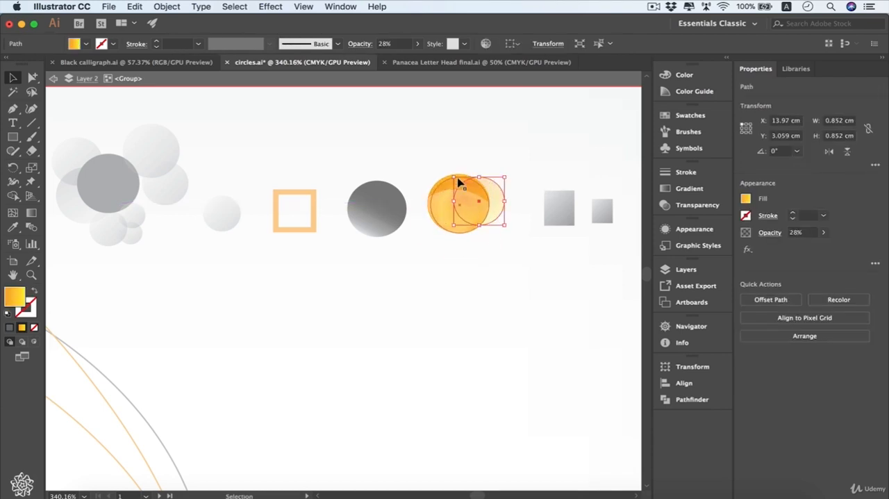
{"action": "left_click", "coordinate": [443, 207]}
{"action": "left_click_drag", "start_coordinate": [442, 206], "coordinate": [468, 223]}
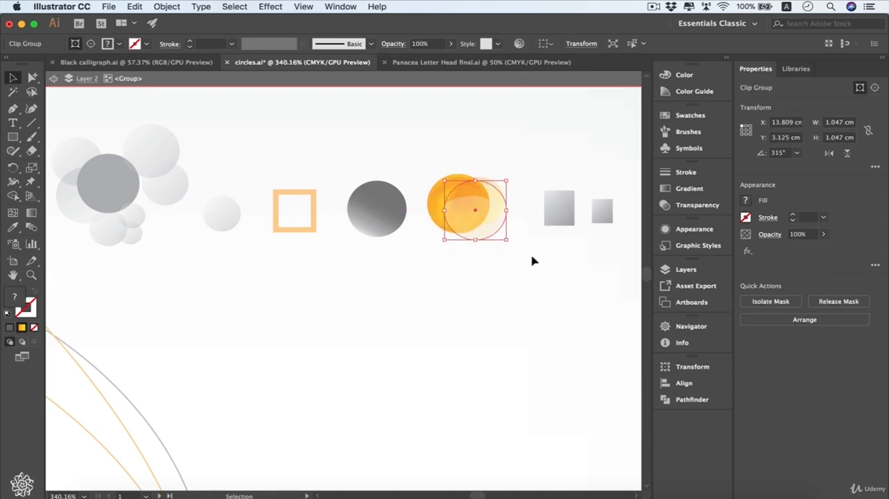
{"action": "key", "text": "super+z"}
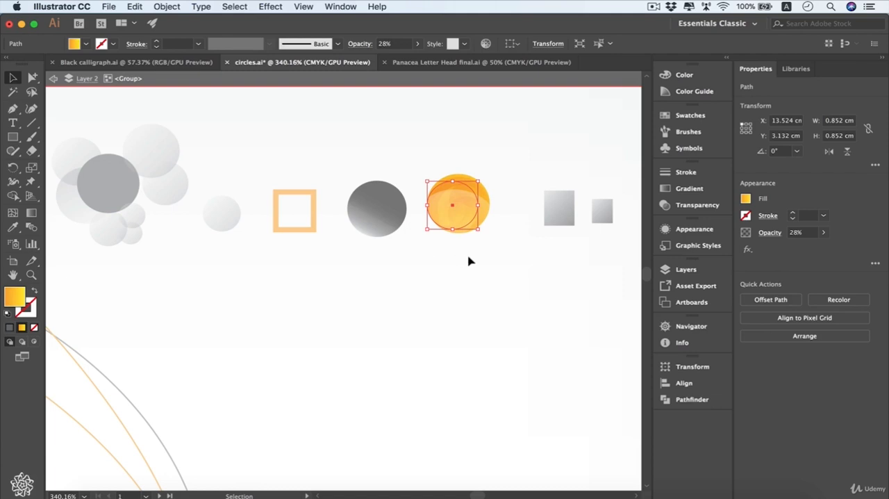
- Exit isolation mode and group the black gradient circle with the orange circle group
{"action": "double_click", "coordinate": [513, 162]}
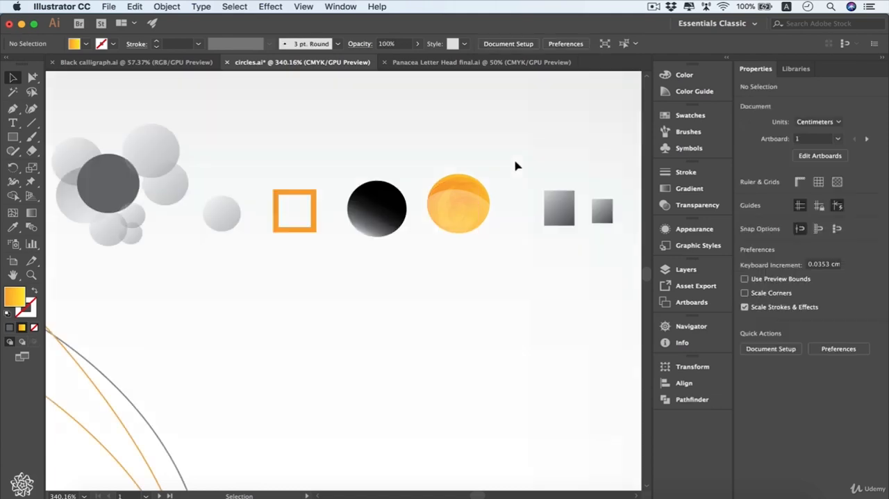
{"action": "left_click", "coordinate": [371, 206]}
{"action": "left_click", "coordinate": [316, 199]}
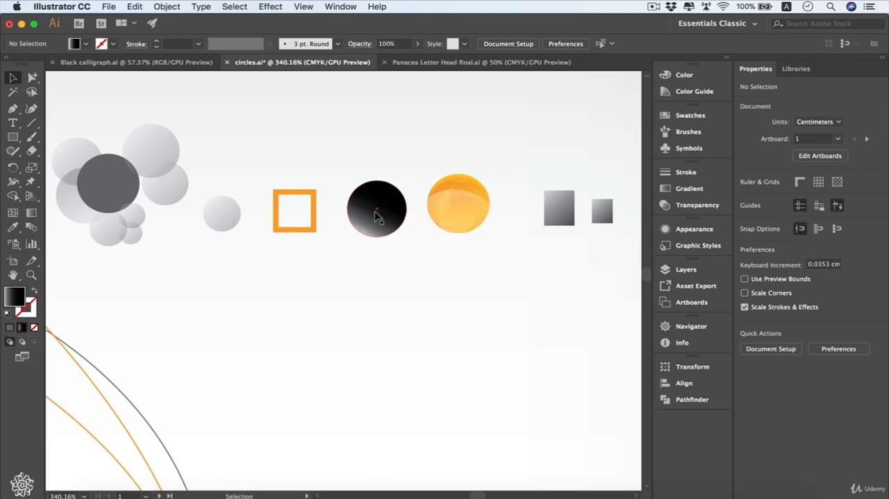
{"action": "left_click", "coordinate": [456, 201]}
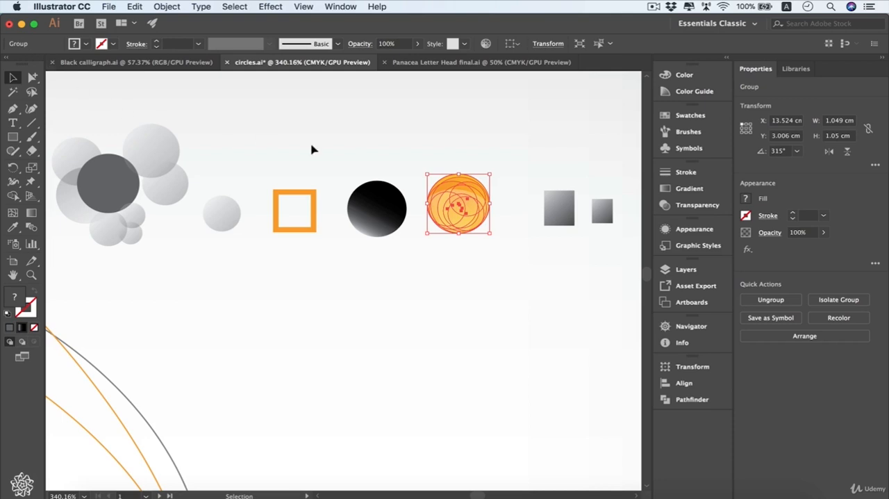
{"action": "left_click", "coordinate": [384, 203]}
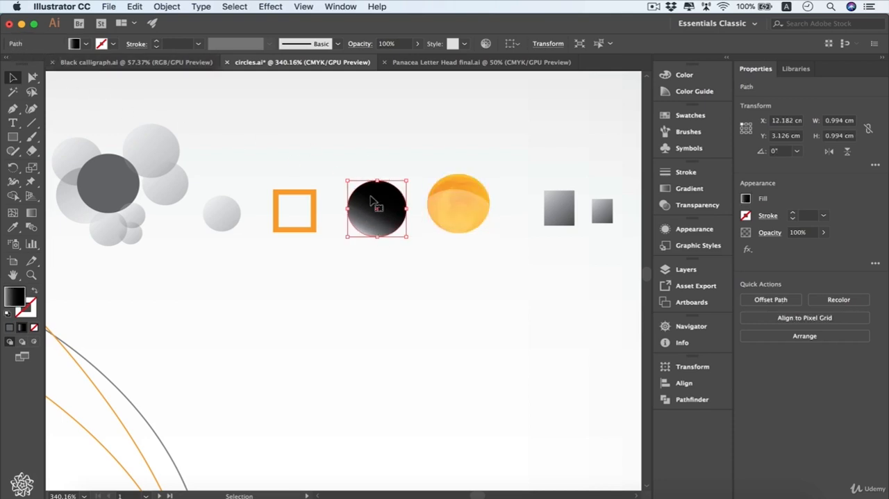
{"action": "key", "text": "Right"}
{"action": "left_click_drag", "start_coordinate": [514, 164], "coordinate": [401, 205]}
{"action": "right_click", "coordinate": [396, 201]}
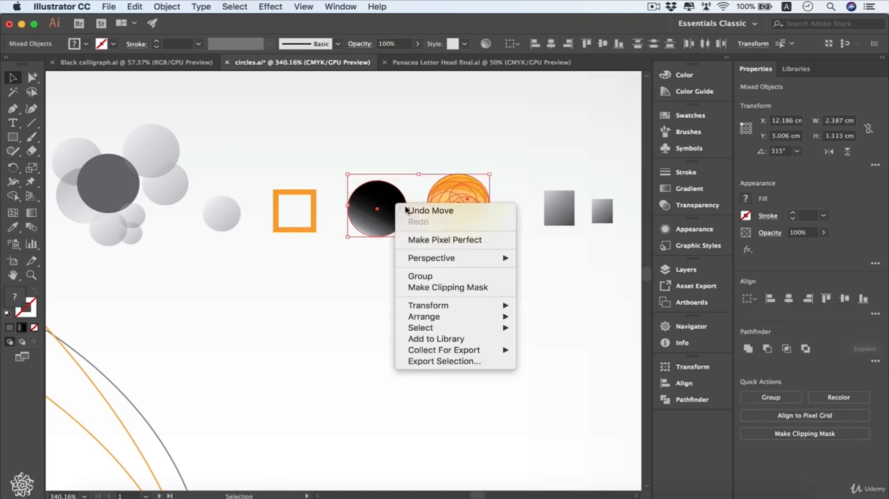
{"action": "left_click", "coordinate": [442, 280]}
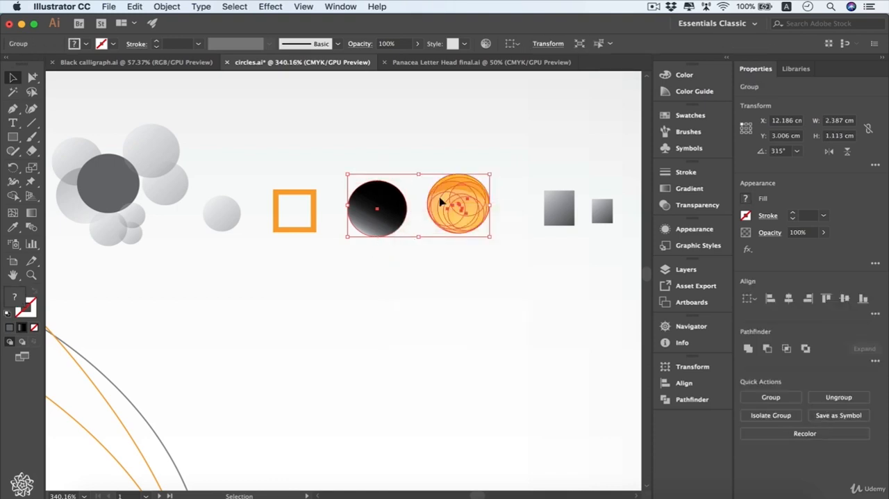
- Nudge the two-circle group in several directions with small and tenfold increments, leaving it at about X 12.14 cm, Y 3.06 cm
{"action": "mouse_move", "coordinate": [387, 201]}
{"action": "left_mouse_down"}
{"action": "mouse_move", "coordinate": [394, 272]}
{"action": "mouse_move", "coordinate": [410, 228]}
{"action": "mouse_move", "coordinate": [387, 202]}
{"action": "left_mouse_up"}
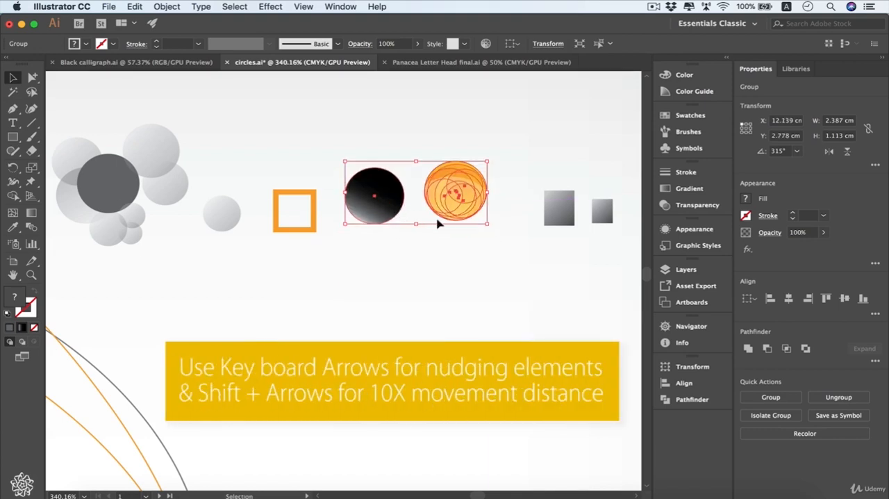
{"action": "key", "text": "Right"}
{"action": "key", "text": "Right"}
{"action": "key", "text": "Down"}
{"action": "key", "text": "Down"}
{"action": "key", "text": "Left"}
{"action": "key", "text": "Left"}
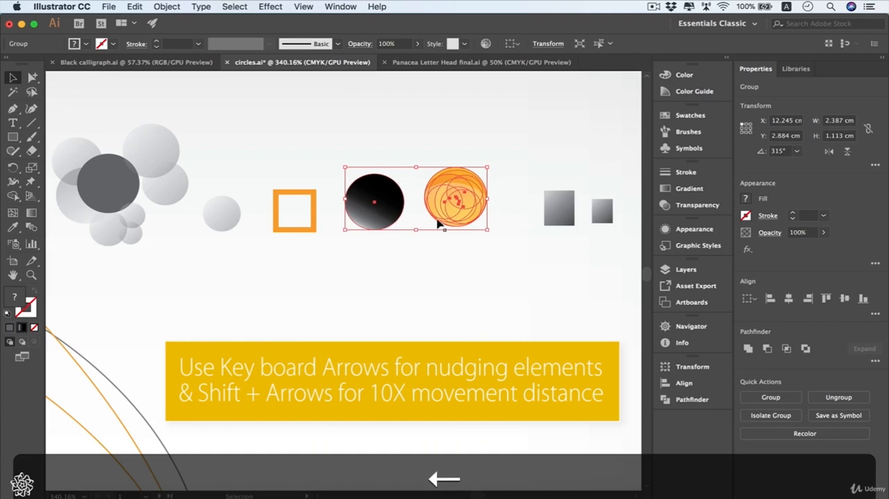
{"action": "key", "text": "Up"}
{"action": "key", "text": "Down"}
{"action": "key", "text": "Down"}
{"action": "key", "text": "Down"}
{"action": "key", "text": "Down"}
{"action": "key", "text": "Down"}
{"action": "key", "text": "Down"}
{"action": "key", "text": "Down"}
{"action": "key", "text": "Down"}
{"action": "key", "text": "Down"}
{"action": "key", "text": "Down"}
{"action": "key", "text": "Down"}
{"action": "key", "text": "Down"}
{"action": "key", "text": "Down"}
{"action": "key", "text": "Down"}
{"action": "key", "text": "Down"}
{"action": "key", "text": "Down"}
{"action": "key", "text": "Down"}
{"action": "key", "text": "Down"}
{"action": "key", "text": "Down"}
{"action": "key", "text": "Down"}
{"action": "key", "text": "Down"}
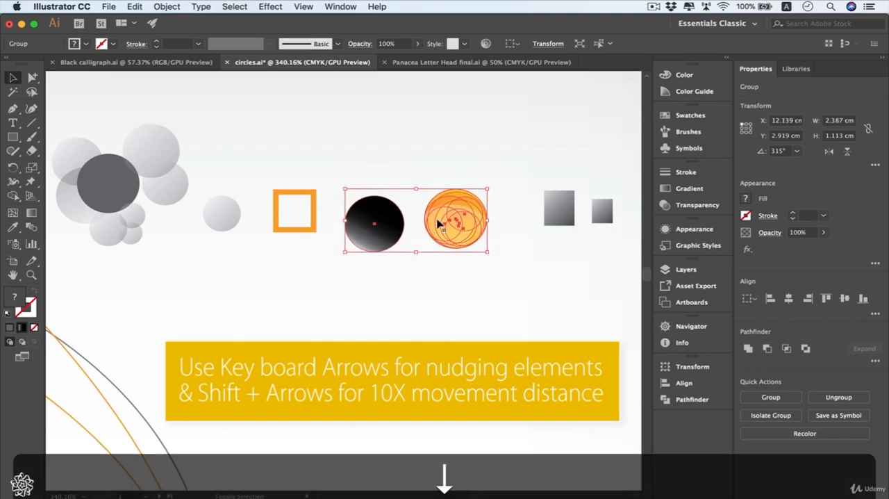
{"action": "key", "text": "Down"}
{"action": "key", "text": "Down"}
{"action": "key", "text": "Down"}
{"action": "key", "text": "Down"}
{"action": "key", "text": "Down"}
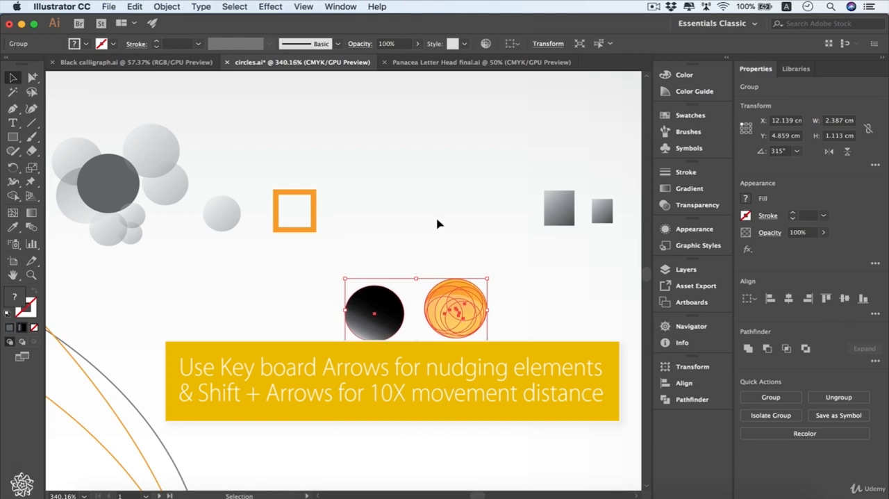
{"action": "key", "text": "Up"}
{"action": "key", "text": "Up"}
{"action": "key", "text": "Up"}
{"action": "key", "text": "Up"}
{"action": "key", "text": "Up"}
{"action": "key", "text": "Up"}
{"action": "key", "text": "Up"}
{"action": "key", "text": "Up"}
{"action": "key", "text": "Up"}
{"action": "key", "text": "Up"}
{"action": "key", "text": "Up"}
{"action": "key", "text": "Up"}
{"action": "key", "text": "Up"}
{"action": "key", "text": "Up"}
{"action": "key", "text": "Up"}
{"action": "key", "text": "Up"}
{"action": "key", "text": "Up"}
{"action": "key", "text": "Up"}
{"action": "key", "text": "Up"}
{"action": "key", "text": "Up"}
{"action": "key", "text": "Up"}
{"action": "key", "text": "Up"}
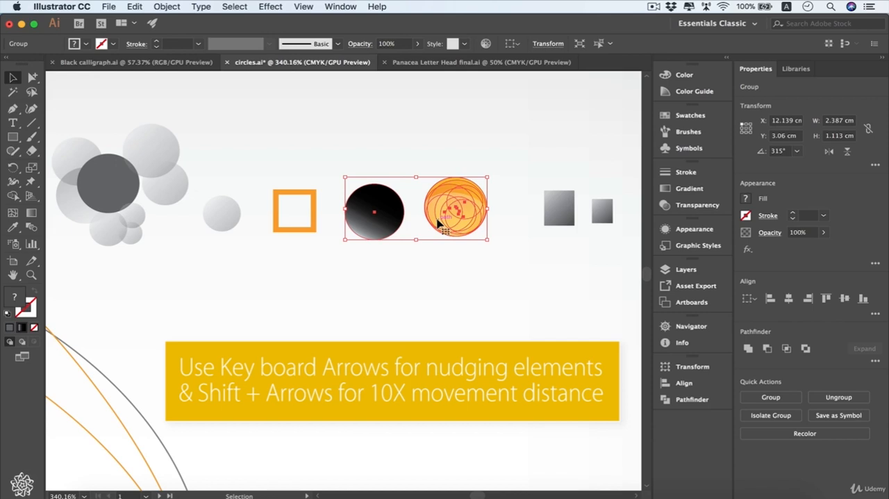
- Group the orange square frame with the two-circle group, and clear the selection
{"action": "left_click_drag", "start_coordinate": [526, 159], "coordinate": [288, 255]}
{"action": "right_click", "coordinate": [313, 208]}
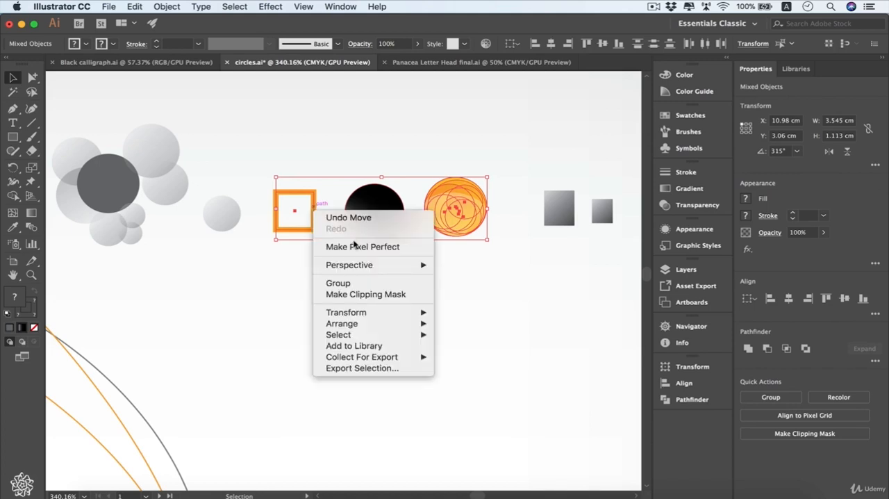
{"action": "left_click", "coordinate": [362, 284]}
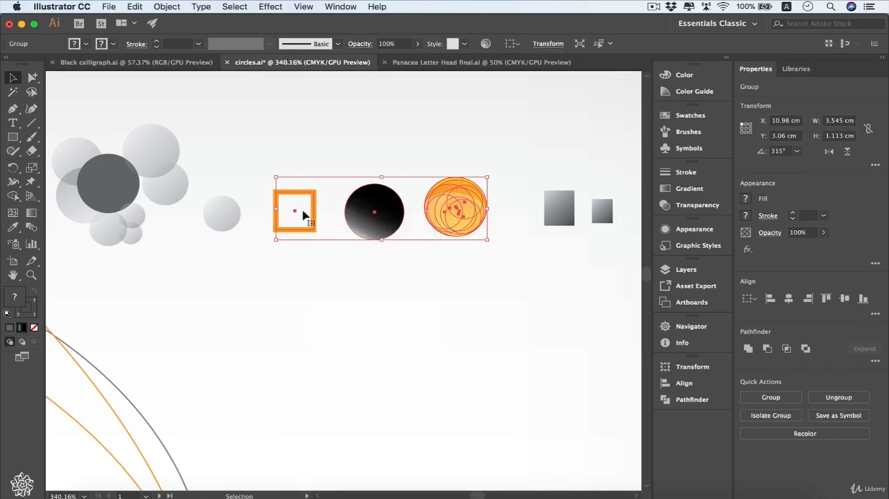
{"action": "left_click", "coordinate": [593, 243]}
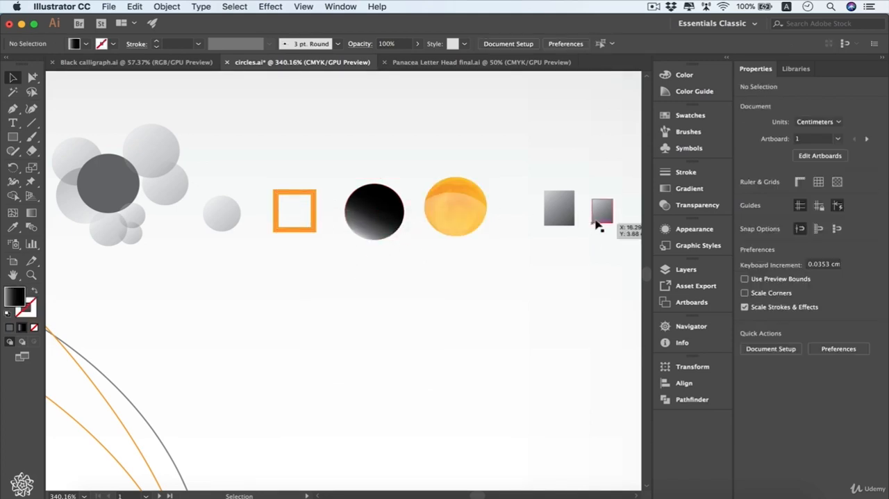
- Centre the small gray rectangle on the larger one and cut it out with the Pathfinder Exclude shape mode
{"action": "left_click_drag", "start_coordinate": [600, 209], "coordinate": [546, 229]}
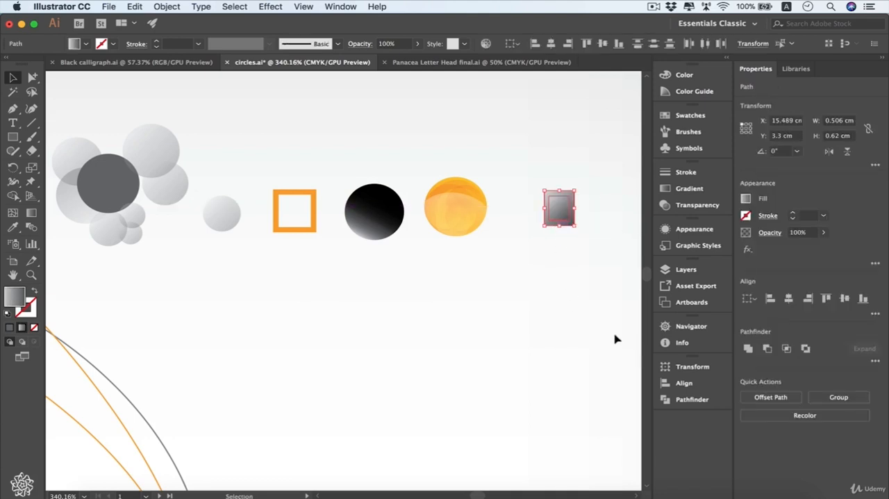
{"action": "left_click", "coordinate": [682, 399]}
{"action": "left_click", "coordinate": [586, 393]}
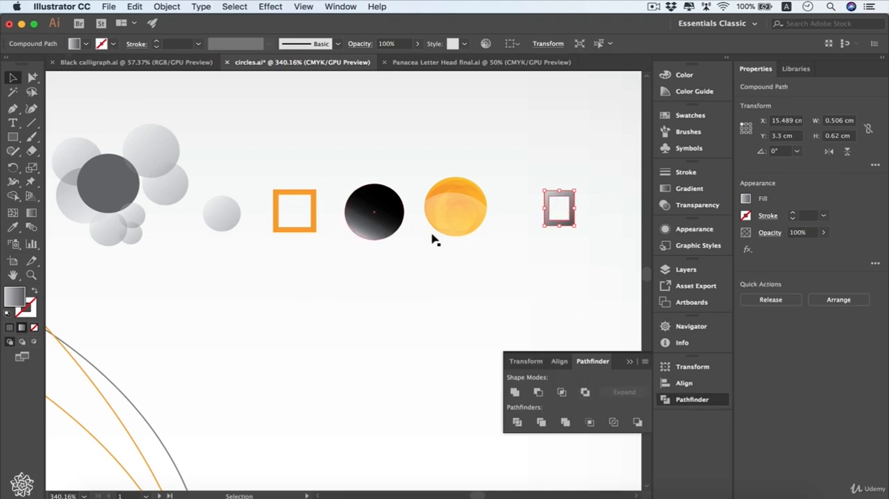
{"action": "left_click", "coordinate": [629, 361]}
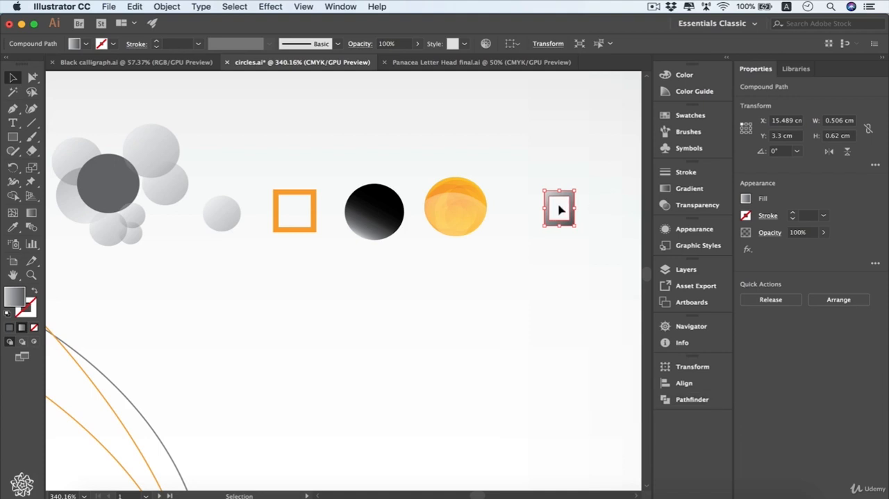
- Release the gray frame's compound path, try moving one of the separated rectangles, and undo that move
{"action": "right_click", "coordinate": [561, 208]}
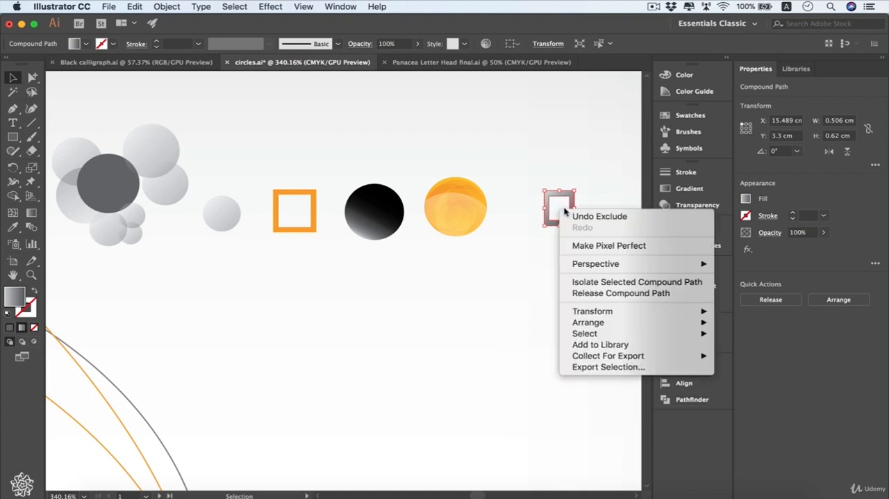
{"action": "left_click", "coordinate": [611, 293]}
{"action": "key", "text": "super+shift+a"}
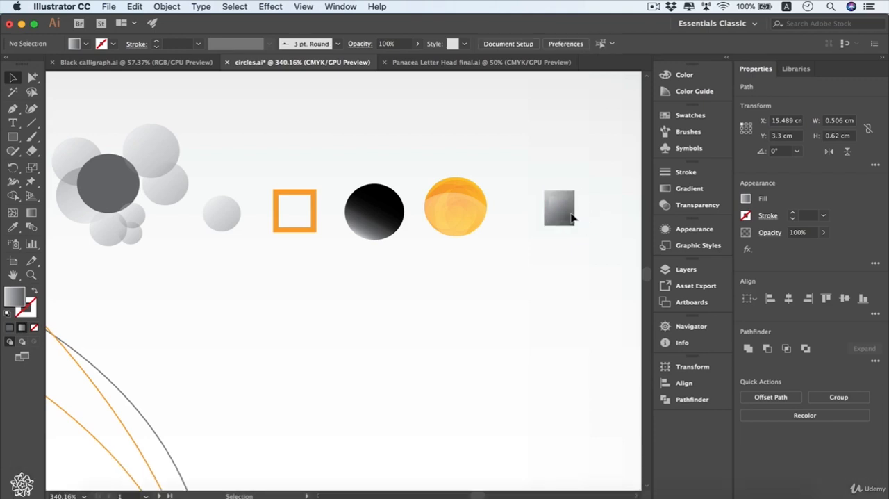
{"action": "mouse_move", "coordinate": [564, 212]}
{"action": "left_mouse_down"}
{"action": "mouse_move", "coordinate": [587, 233]}
{"action": "mouse_move", "coordinate": [570, 215]}
{"action": "left_mouse_up"}
{"action": "key", "text": "super+z"}
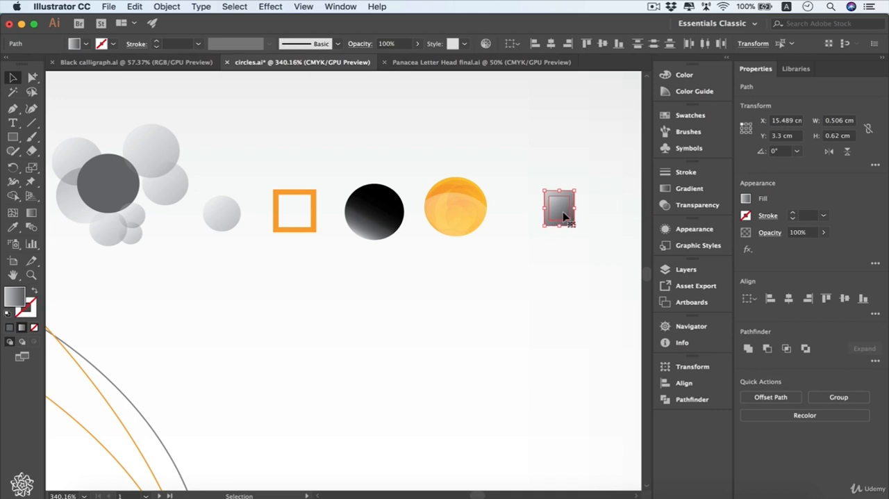
- Make a compound path from the two gray rectangles and enter isolation mode on it
{"action": "right_click", "coordinate": [564, 216]}
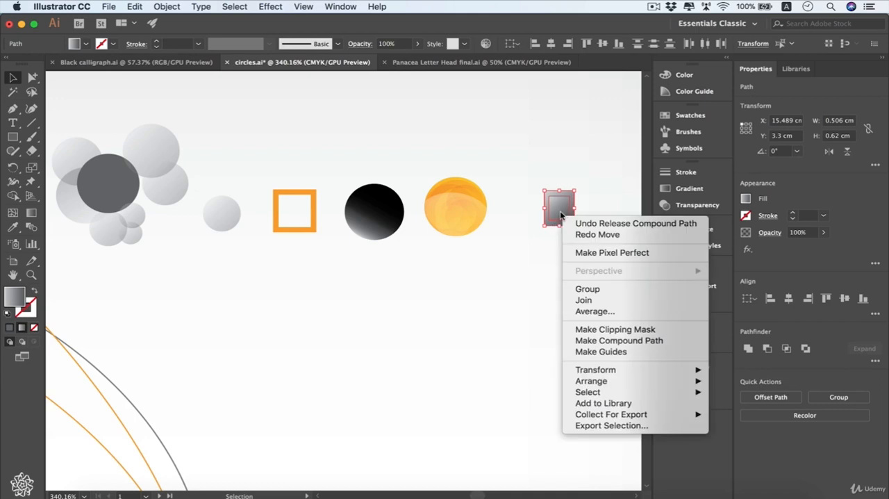
{"action": "left_click", "coordinate": [651, 343]}
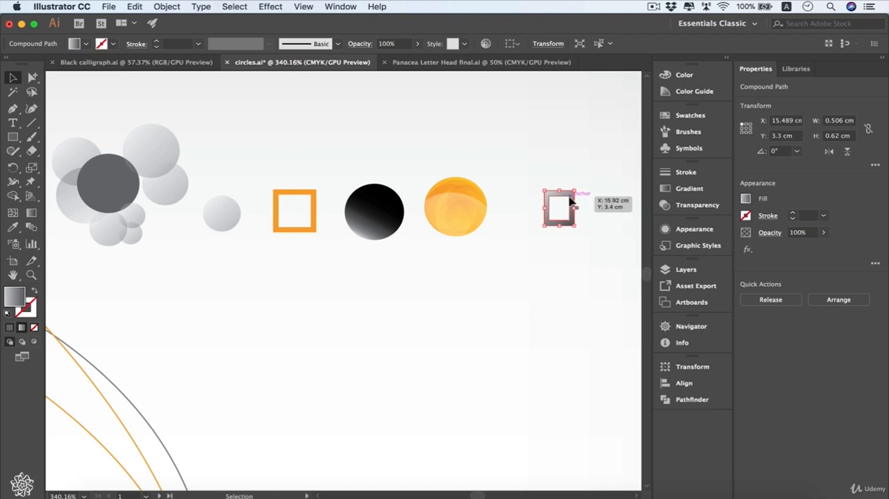
{"action": "double_click", "coordinate": [572, 199]}
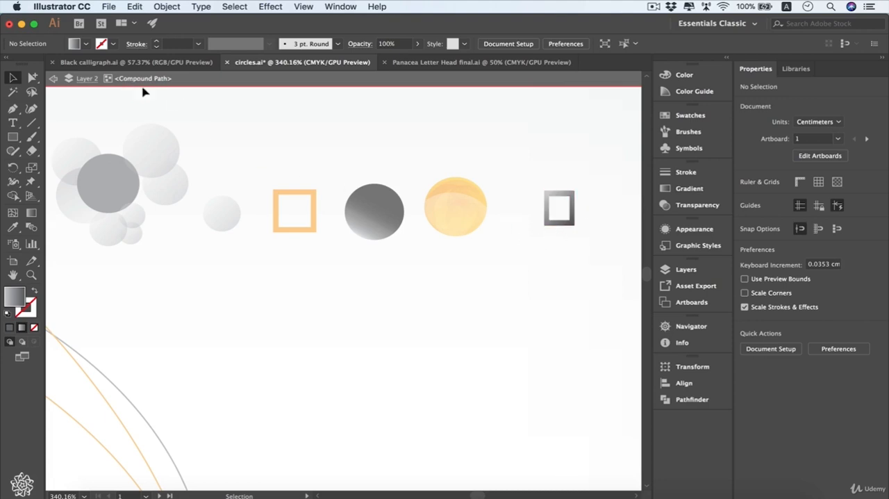
- Nudge the outer rectangle inside the compound path to about X 15.28 cm, Y 3.34 cm, and exit isolation mode
{"action": "left_click", "coordinate": [572, 198]}
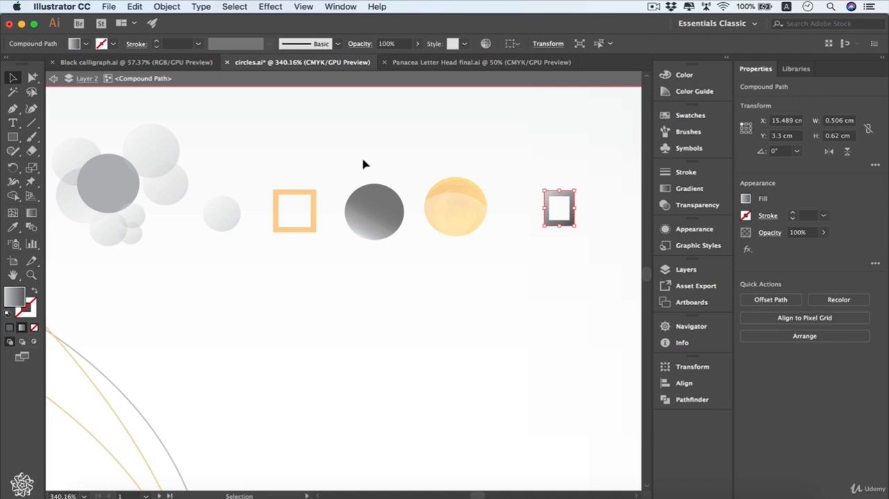
{"action": "key", "text": "Up"}
{"action": "key", "text": "Left"}
{"action": "key", "text": "Right"}
{"action": "key", "text": "Down"}
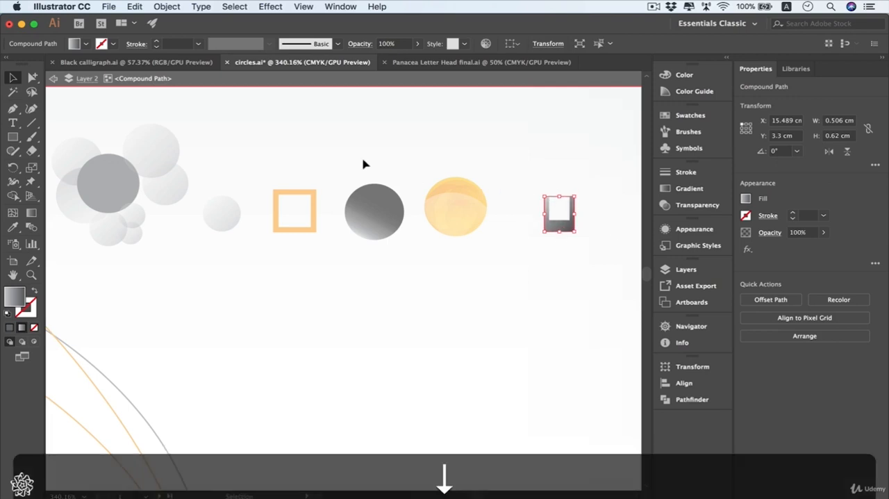
{"action": "key", "text": "Down"}
{"action": "key", "text": "Left"}
{"action": "key", "text": "Up"}
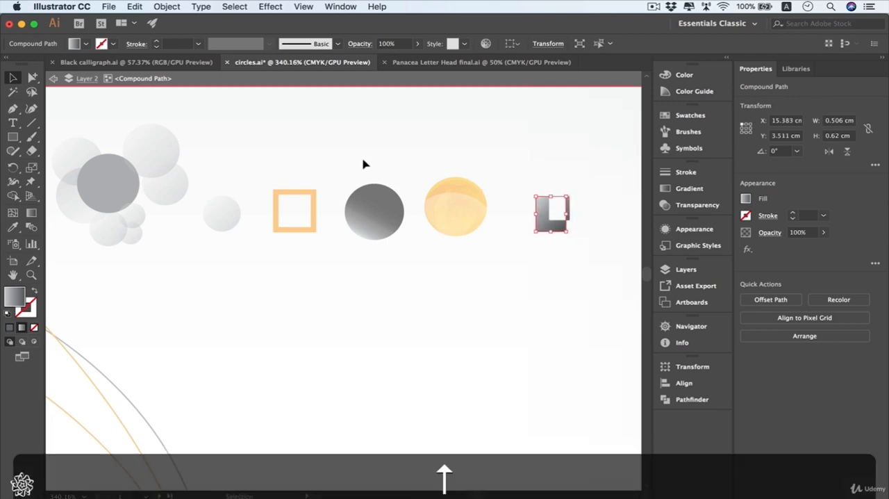
{"action": "key", "text": "Left"}
{"action": "key", "text": "Up"}
{"action": "key", "text": "Up"}
{"action": "key", "text": "Down"}
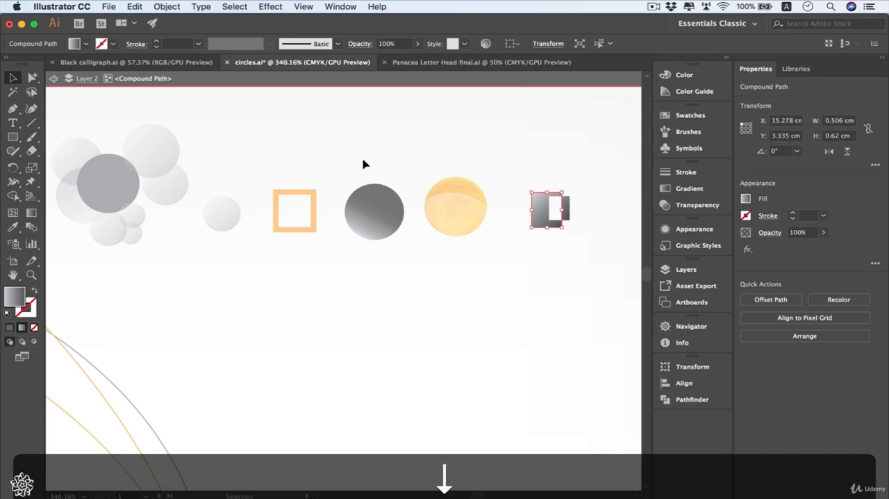
{"action": "key", "text": "Up"}
{"action": "key", "text": "Down"}
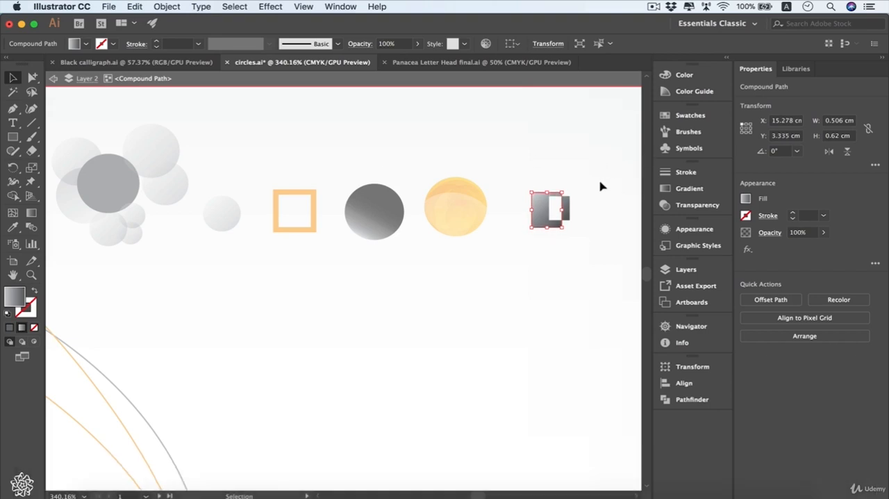
{"action": "double_click", "coordinate": [566, 165]}
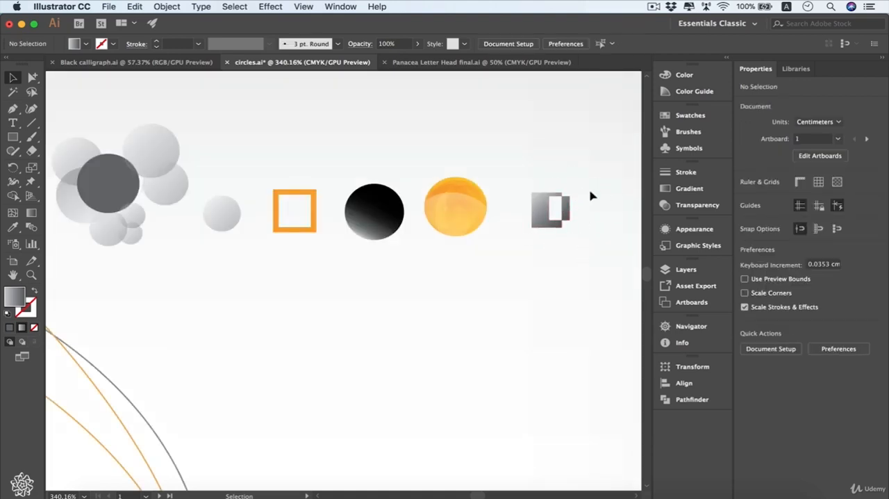
- Group the orange frame, black circle, orange circle and gray compound shape, and move the group to about X 11.06 cm, Y 2.89 cm
{"action": "left_click_drag", "start_coordinate": [599, 170], "coordinate": [283, 247]}
{"action": "right_click", "coordinate": [354, 207]}
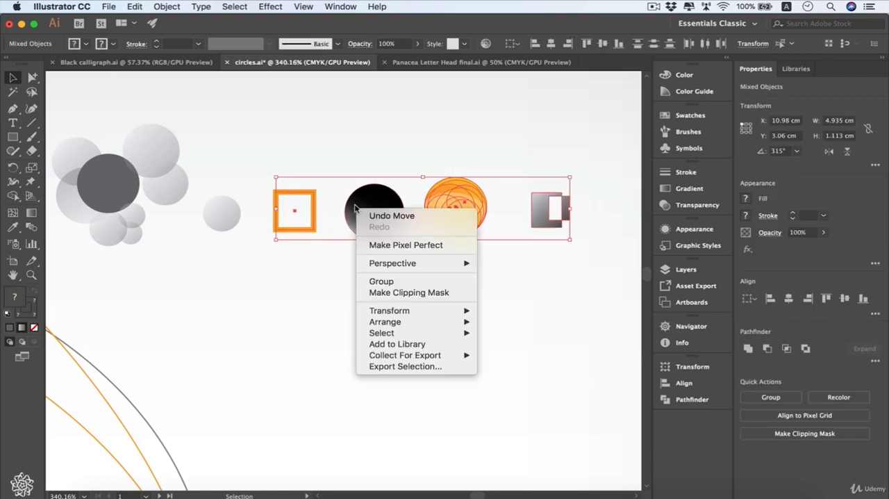
{"action": "left_click", "coordinate": [413, 281]}
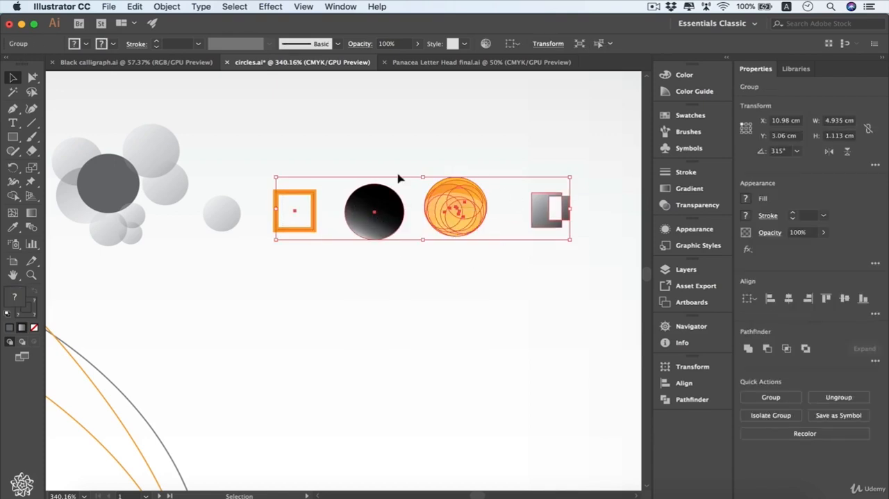
{"action": "left_click", "coordinate": [441, 274]}
{"action": "left_click_drag", "start_coordinate": [454, 208], "coordinate": [459, 186]}
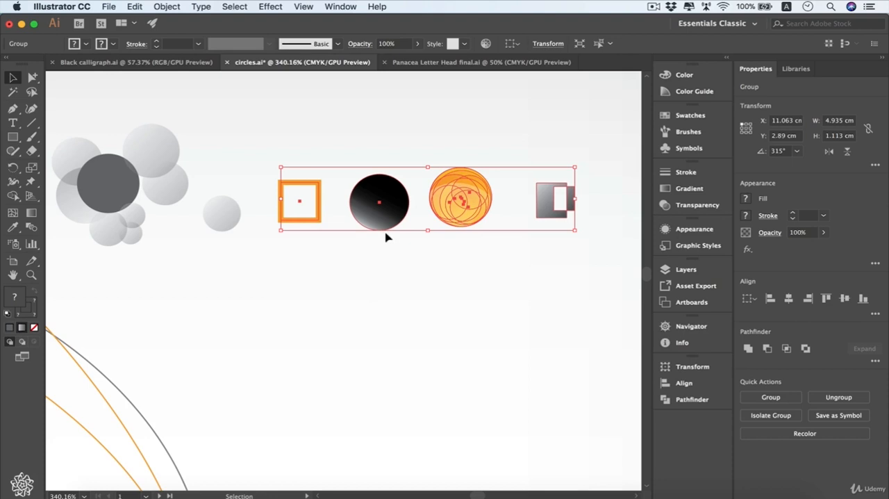
- With the Group Selection tool, select a path in the orange circle and extend the selection through its parent groups to the whole row
{"action": "left_click", "coordinate": [33, 79]}
{"action": "left_click_drag", "start_coordinate": [32, 78], "coordinate": [69, 93]}
{"action": "left_click", "coordinate": [521, 173]}
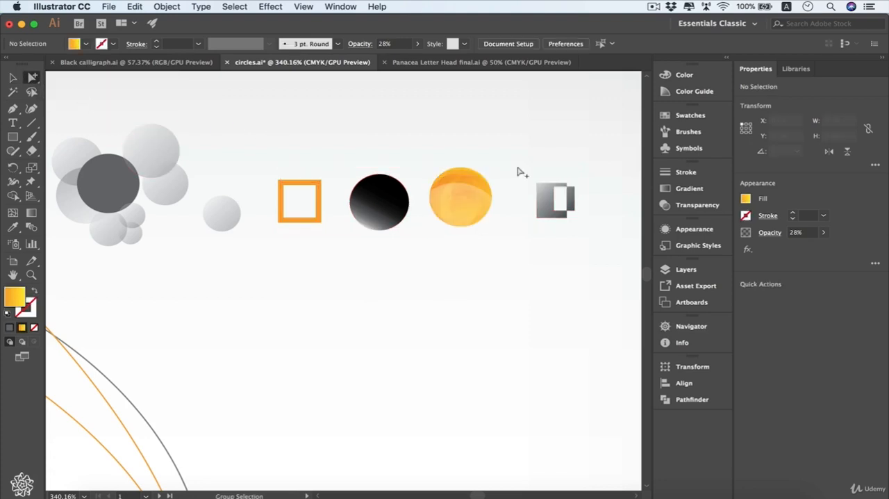
{"action": "left_click", "coordinate": [473, 184]}
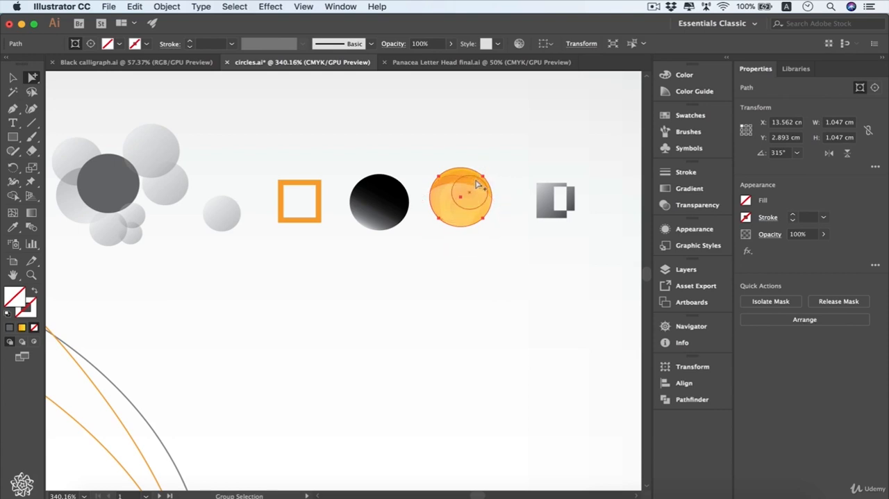
{"action": "double_click", "coordinate": [477, 184]}
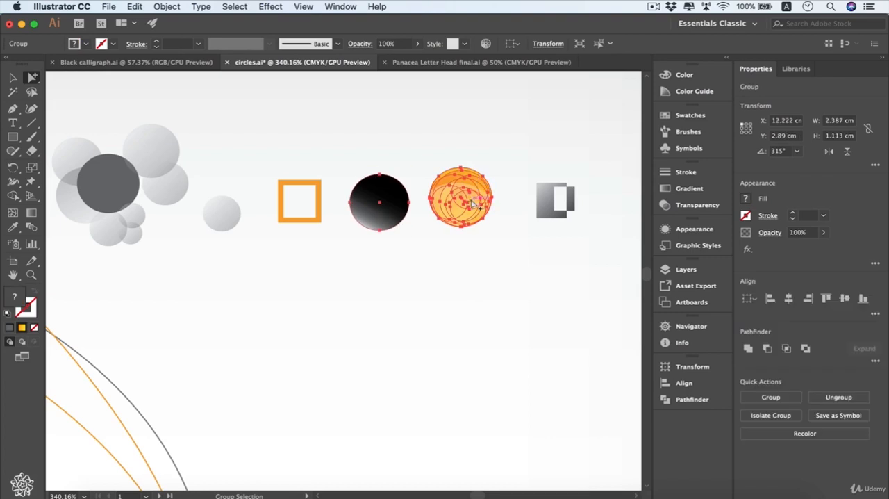
{"action": "left_click", "coordinate": [475, 201]}
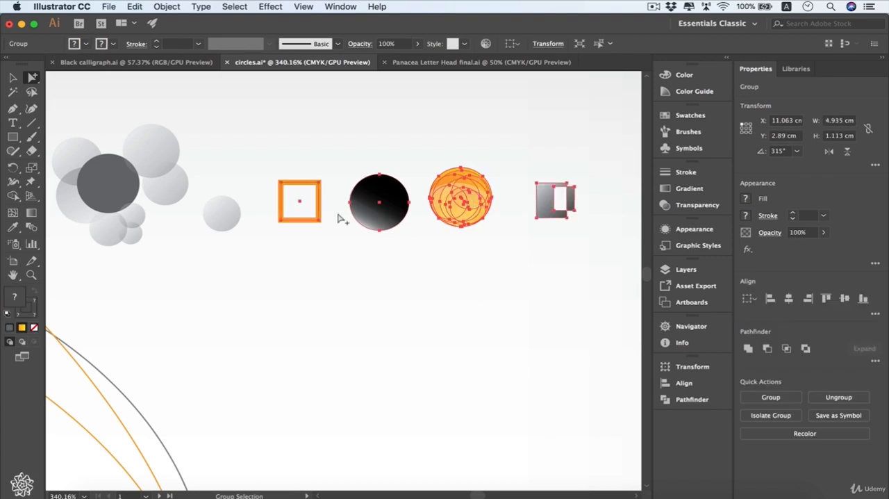